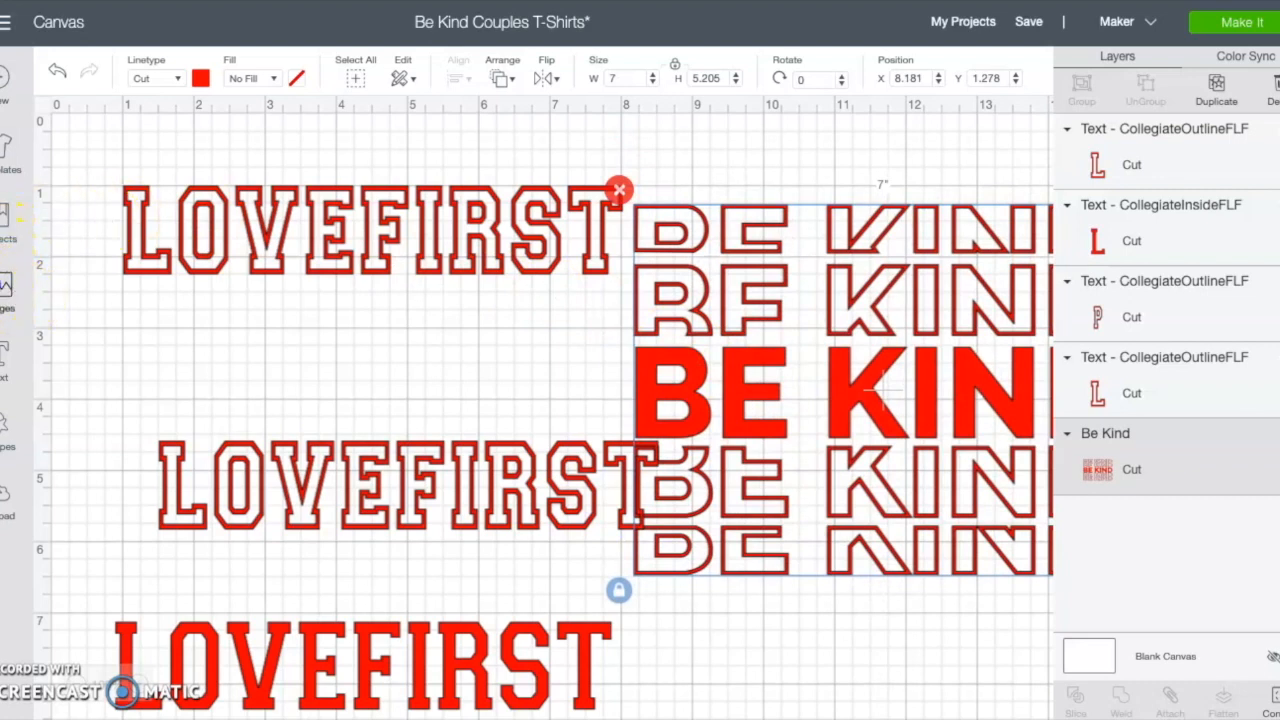
Step: Search the image library for BE KIND and browse the resulting designs
click(7, 288)
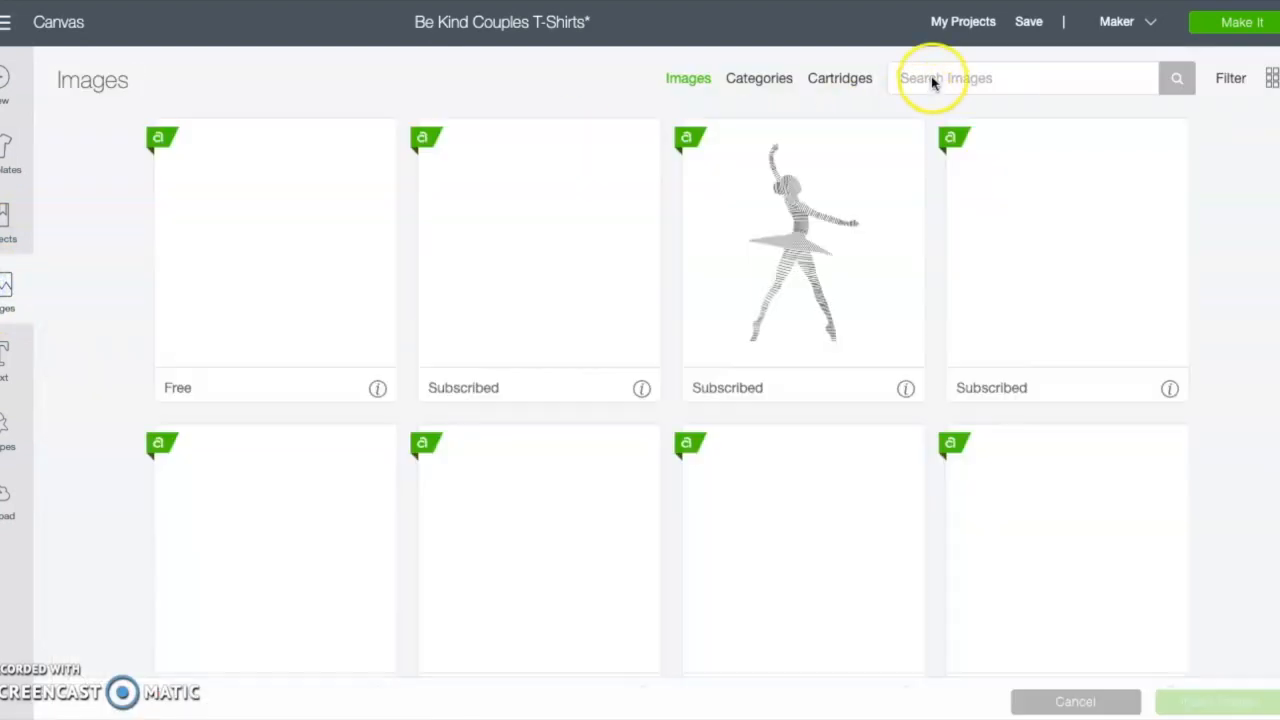
click(931, 78)
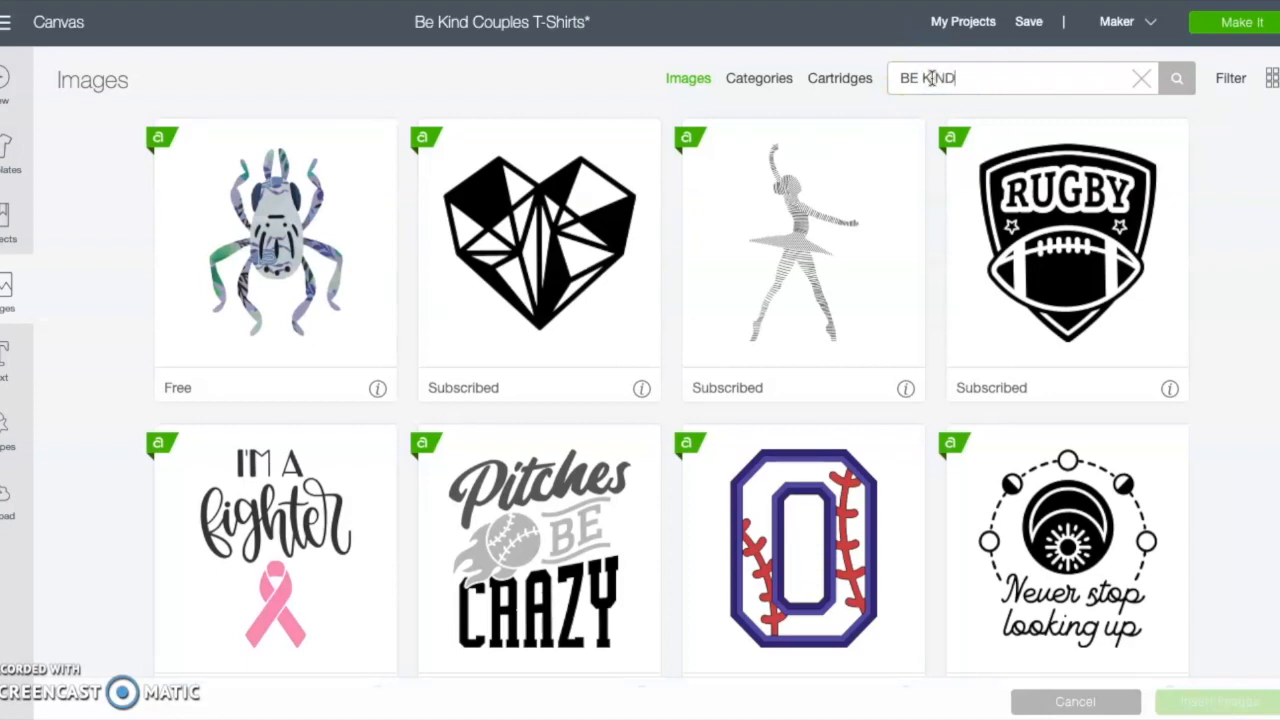
key(Return)
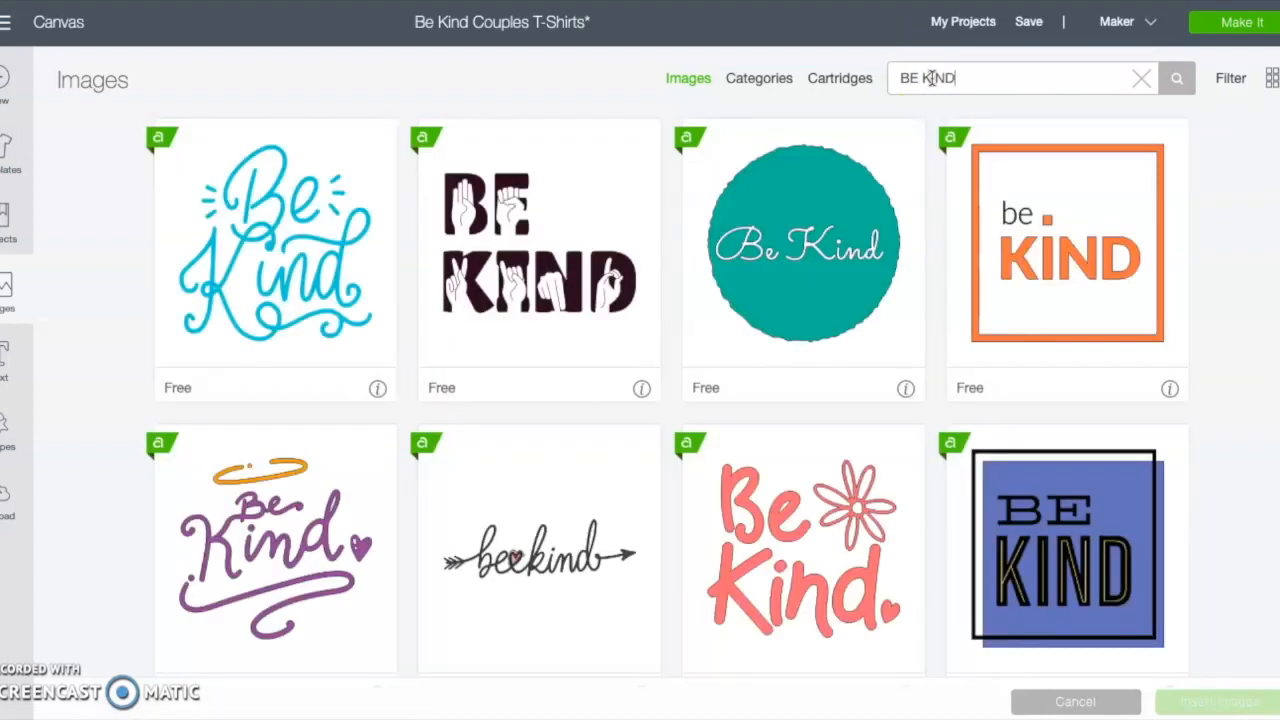
scroll(994, 301, down, 9)
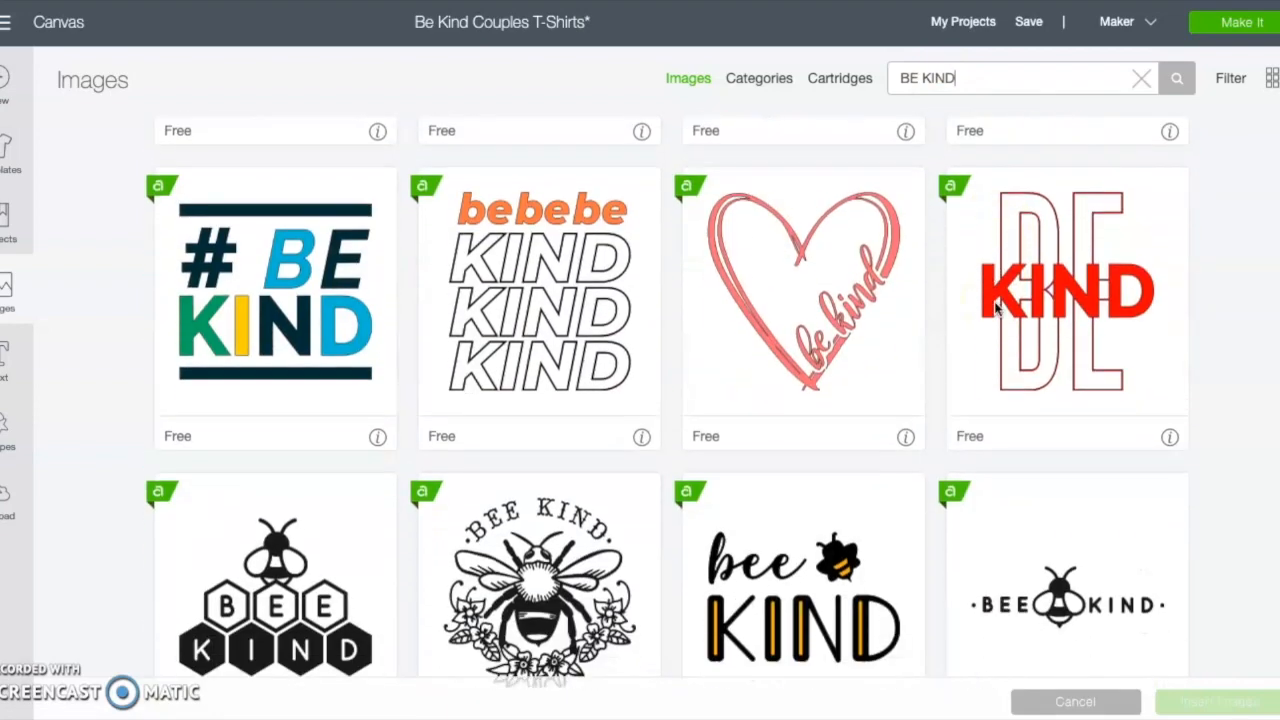
scroll(995, 308, down, 9)
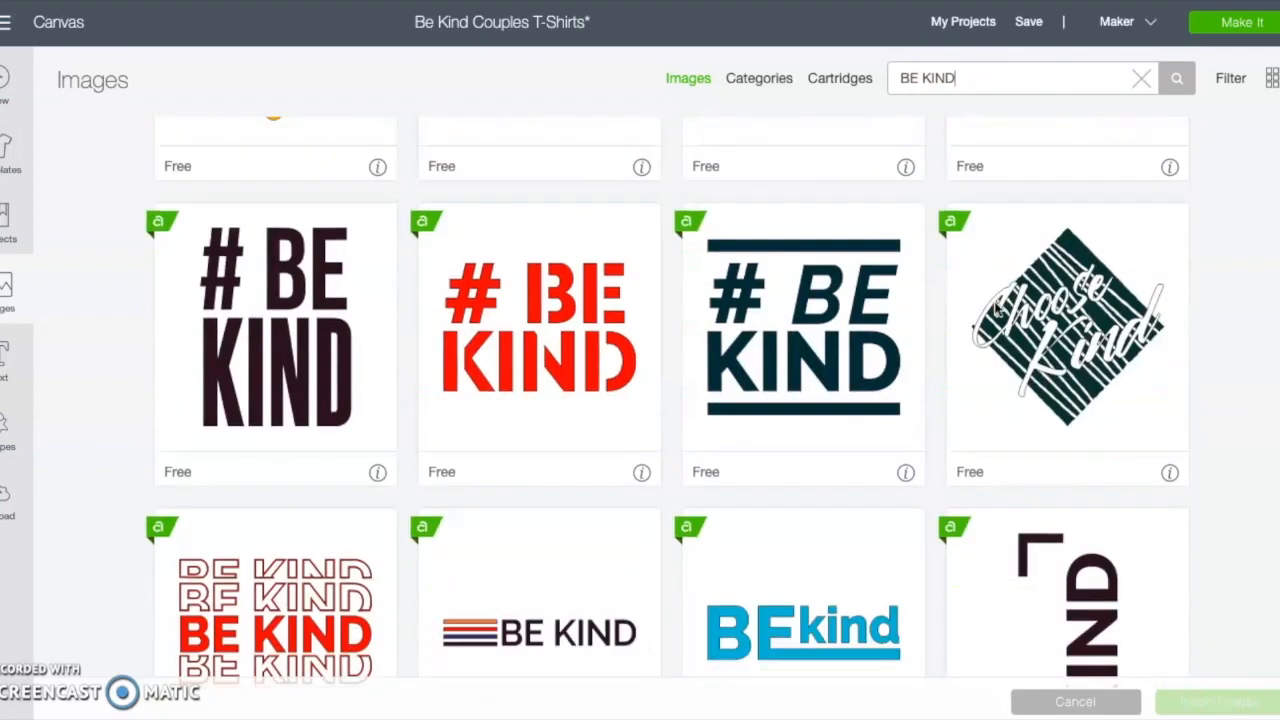
scroll(995, 308, down, 2)
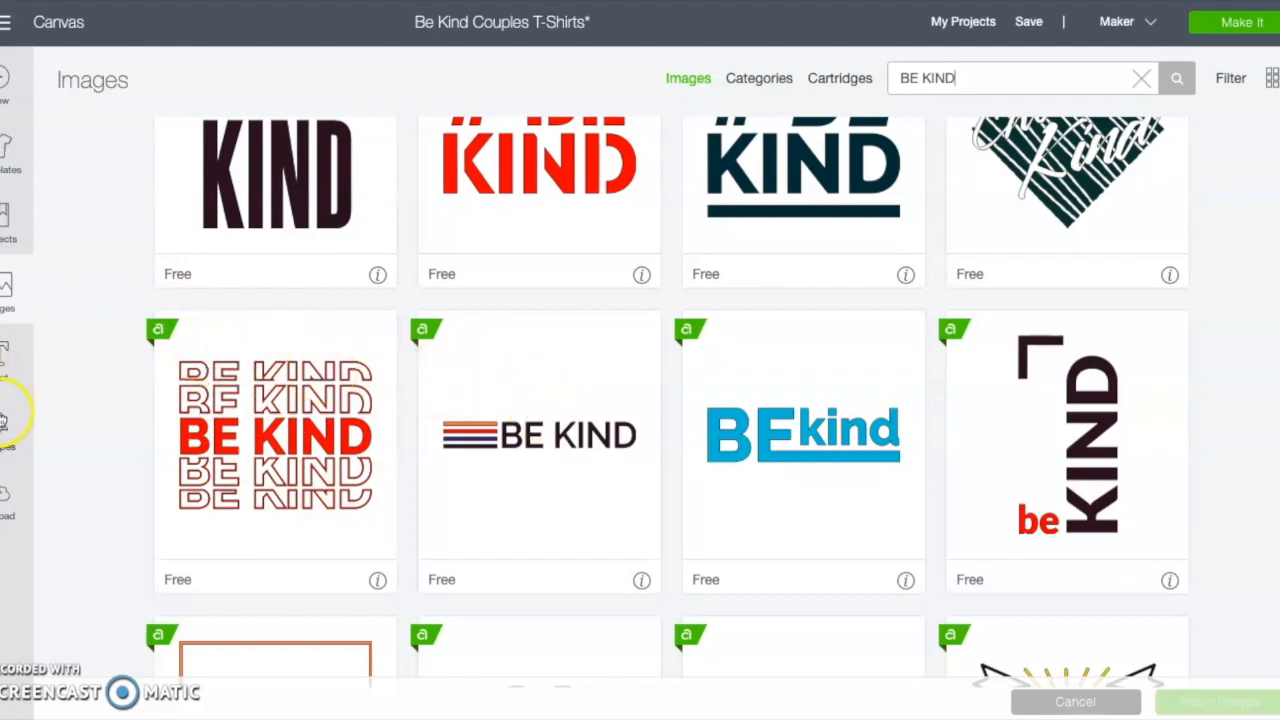
Step: Return to the canvas and delete the Be Kind image
click(4, 362)
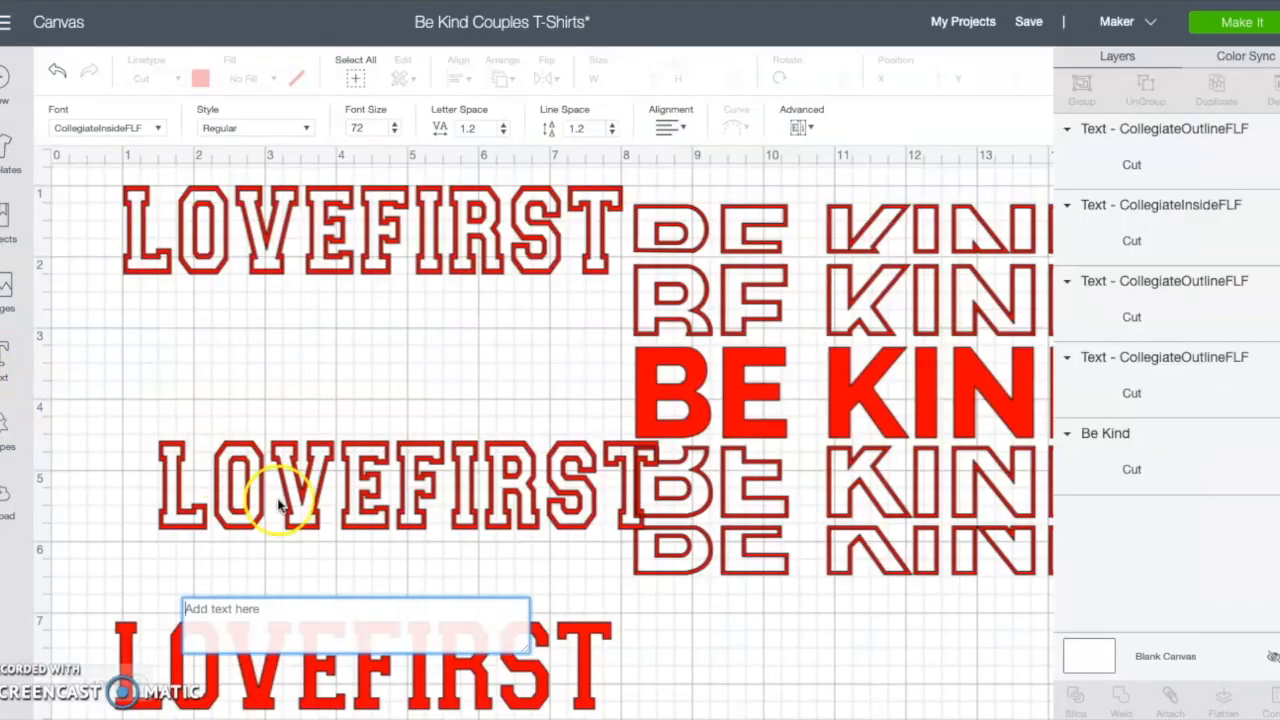
click(705, 380)
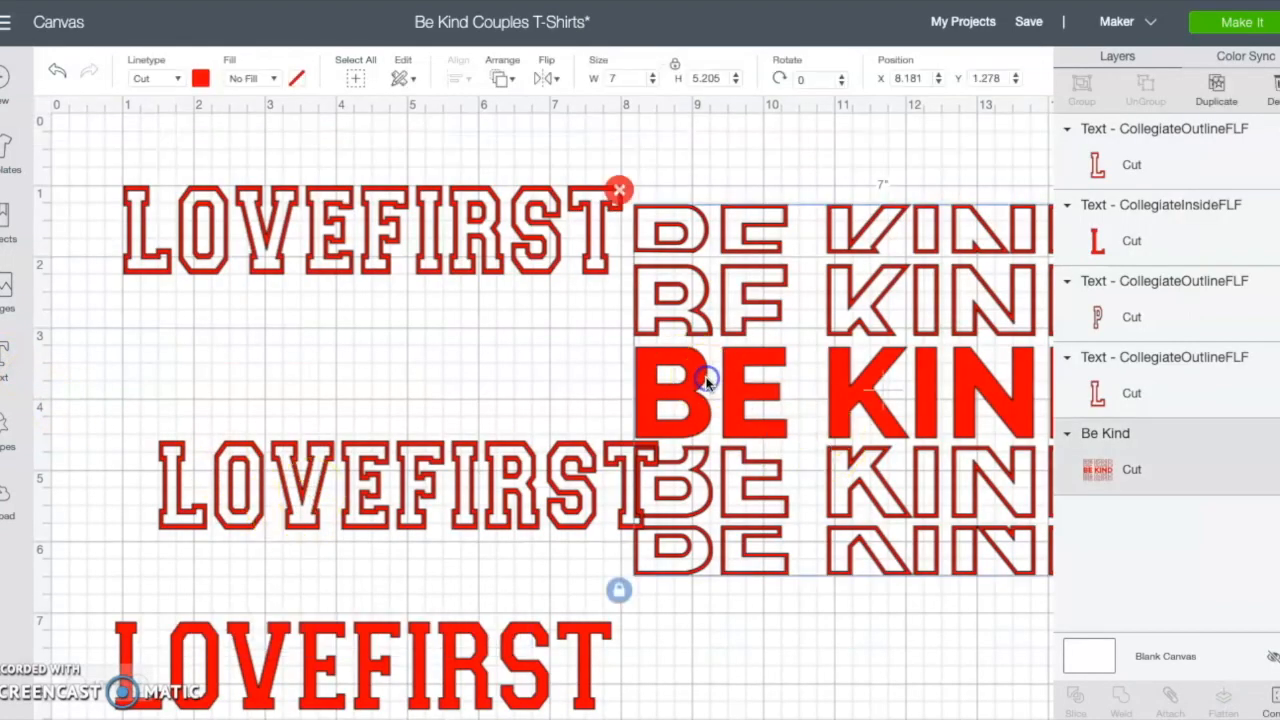
click(622, 191)
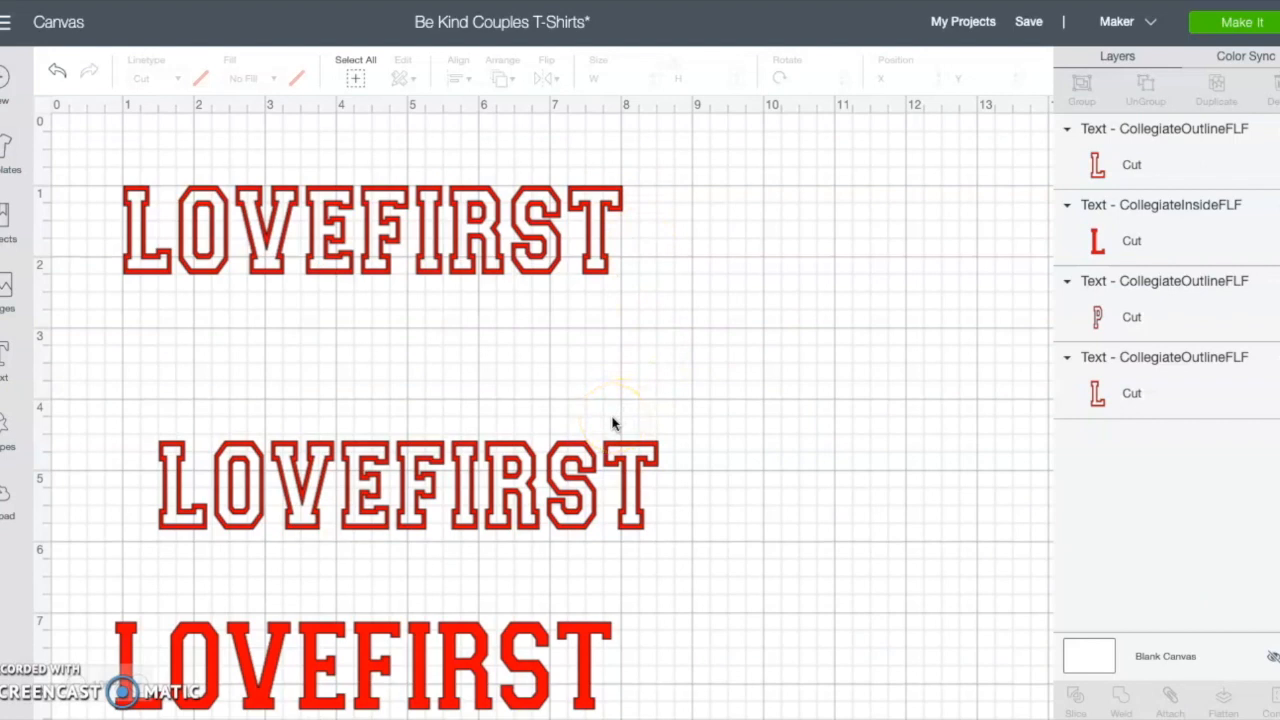
Step: Move the solid LOVEFIRST text slightly up and to the right
click(490, 242)
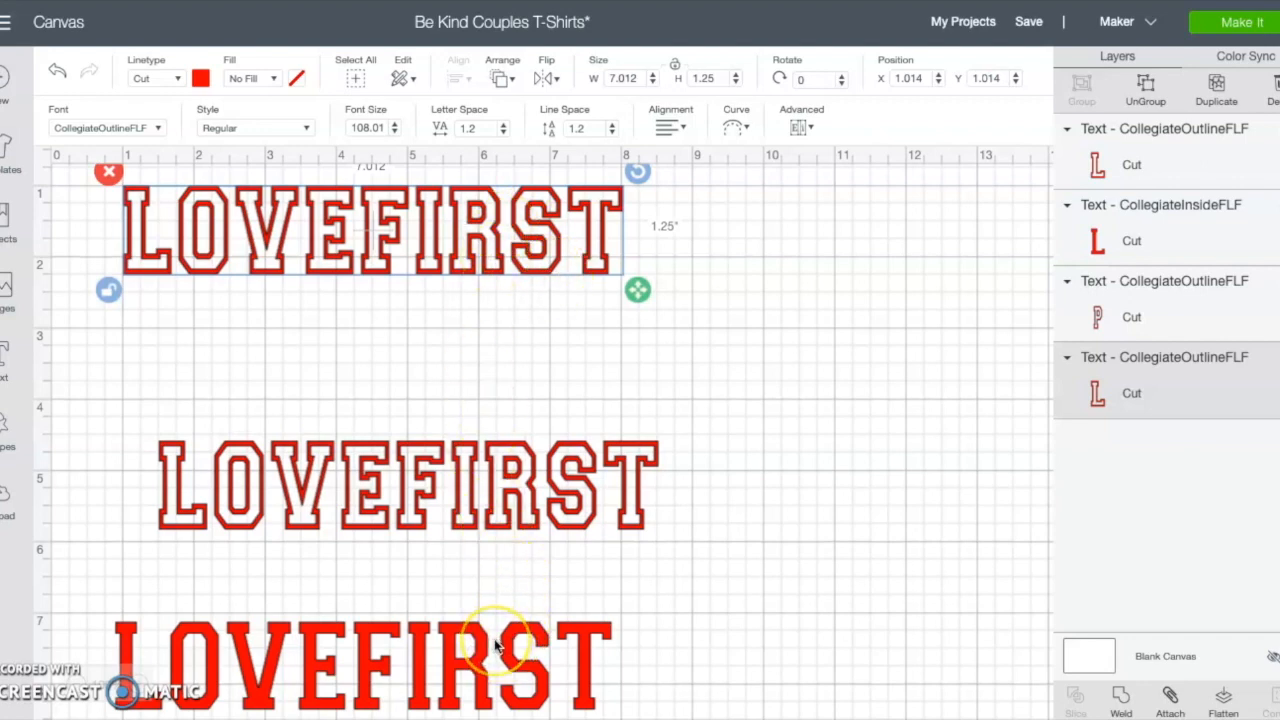
drag(457, 649, 480, 621)
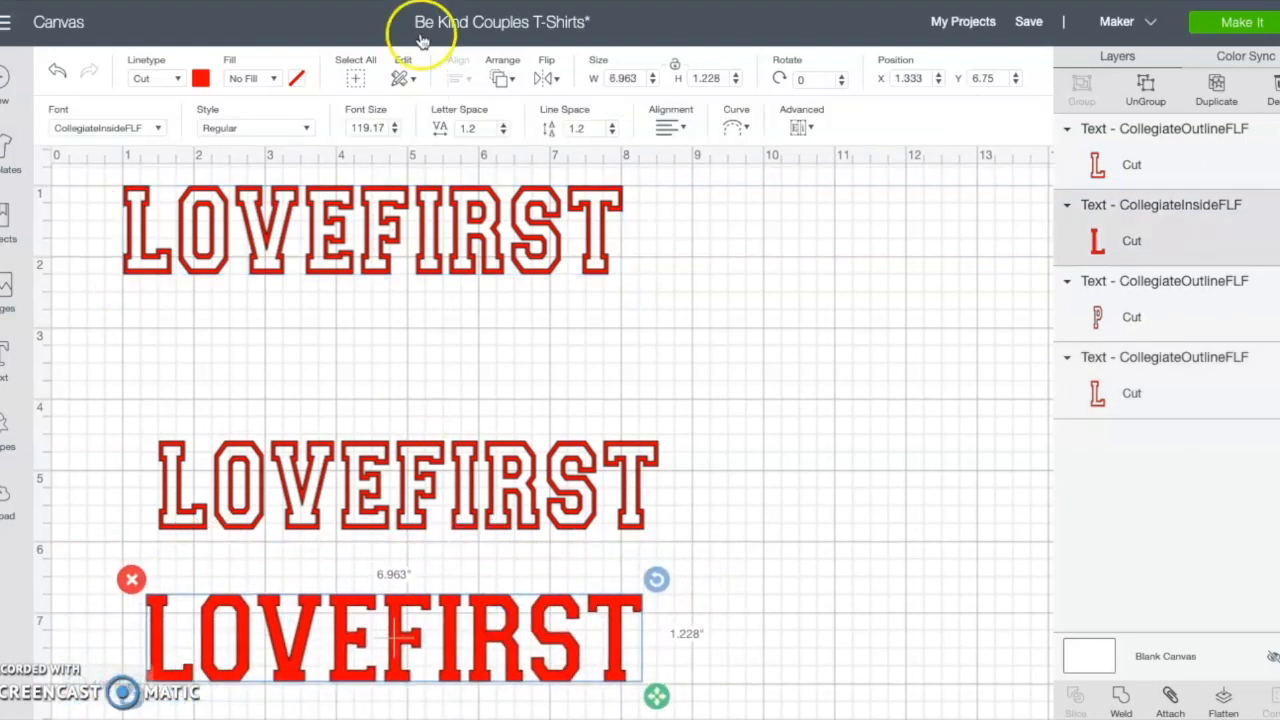
click(365, 243)
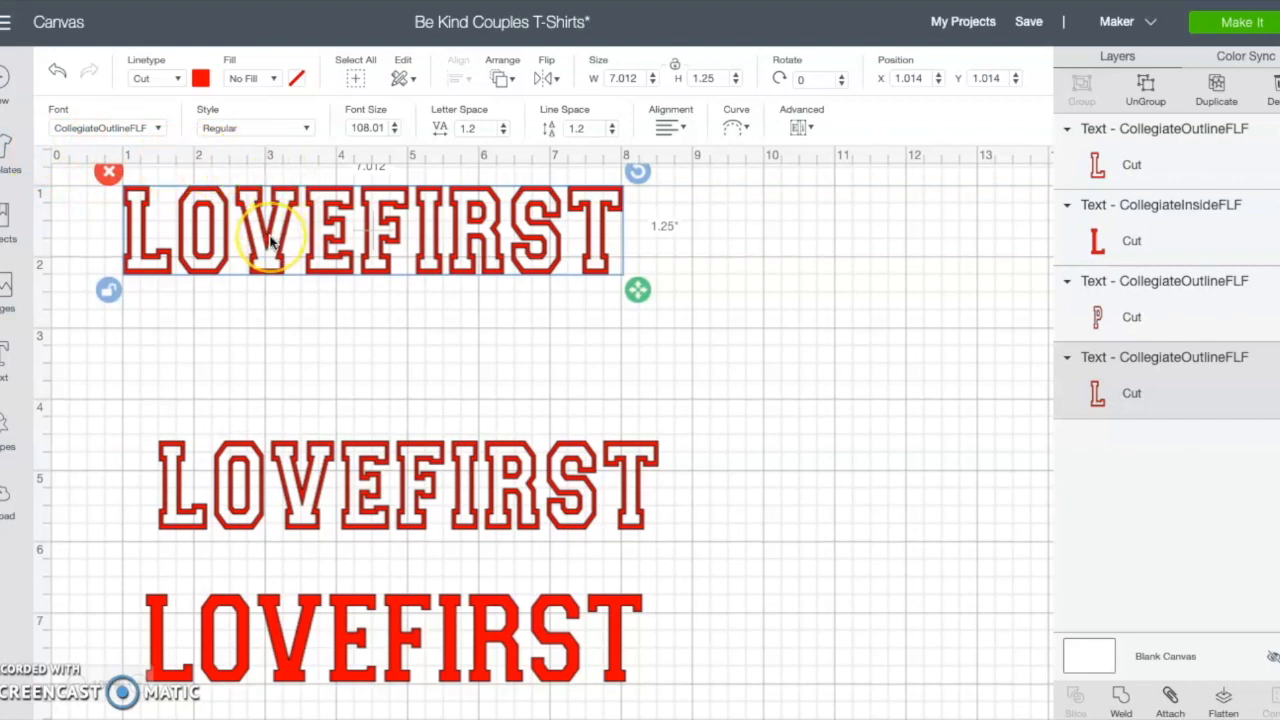
Step: Insert a square, reshape it into a rectangle about 7.6 x 1.5 in, and place it over the lower half of the top LOVEFIRST
click(5, 430)
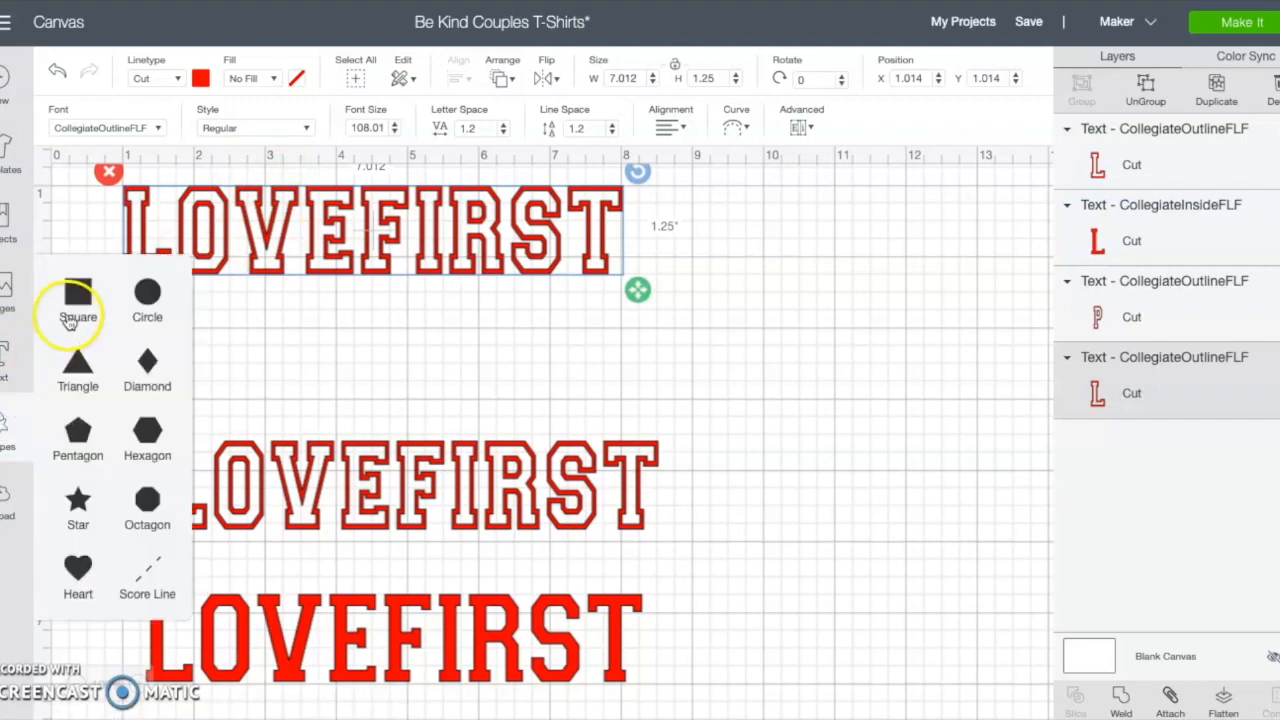
click(78, 295)
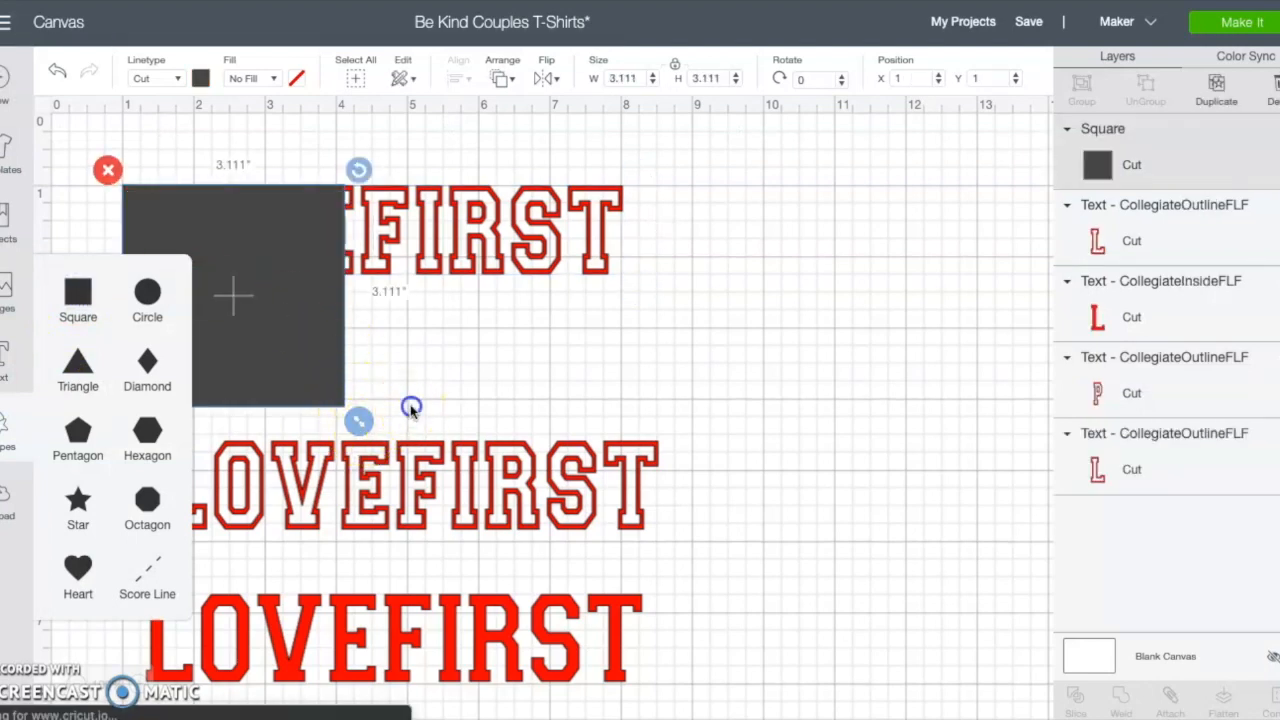
click(349, 417)
click(300, 360)
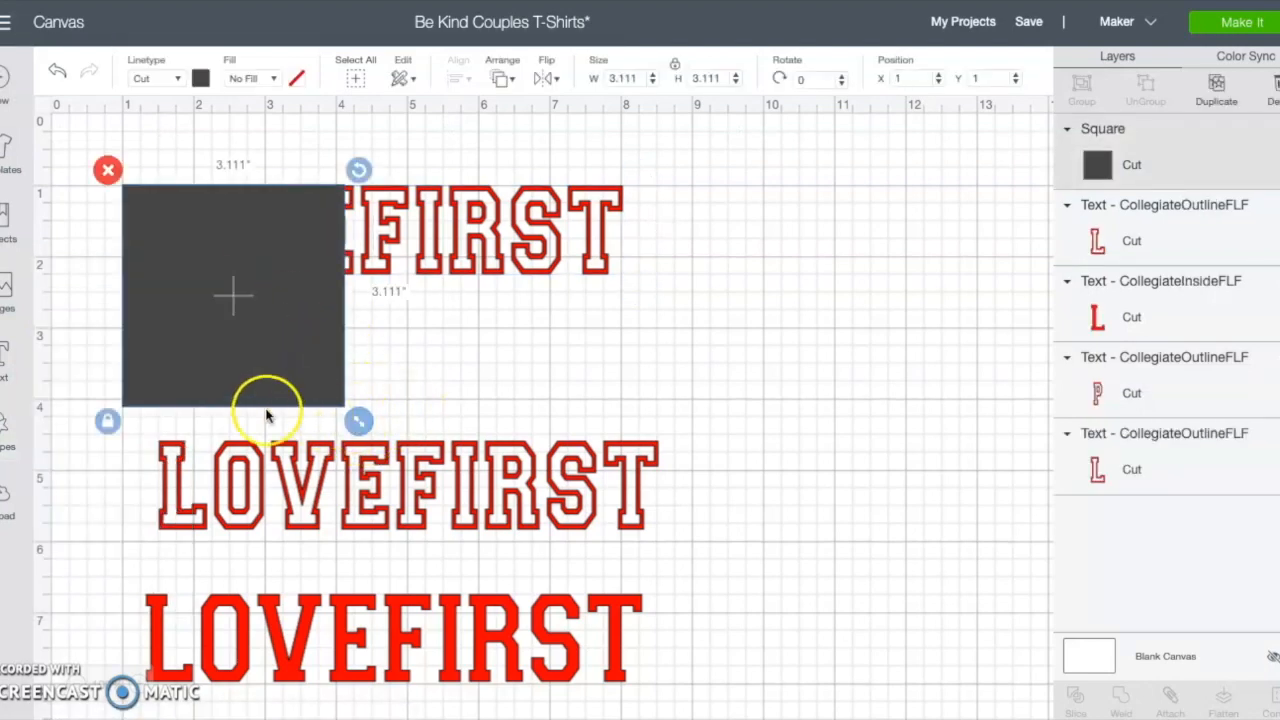
drag(358, 421, 684, 316)
drag(391, 257, 382, 287)
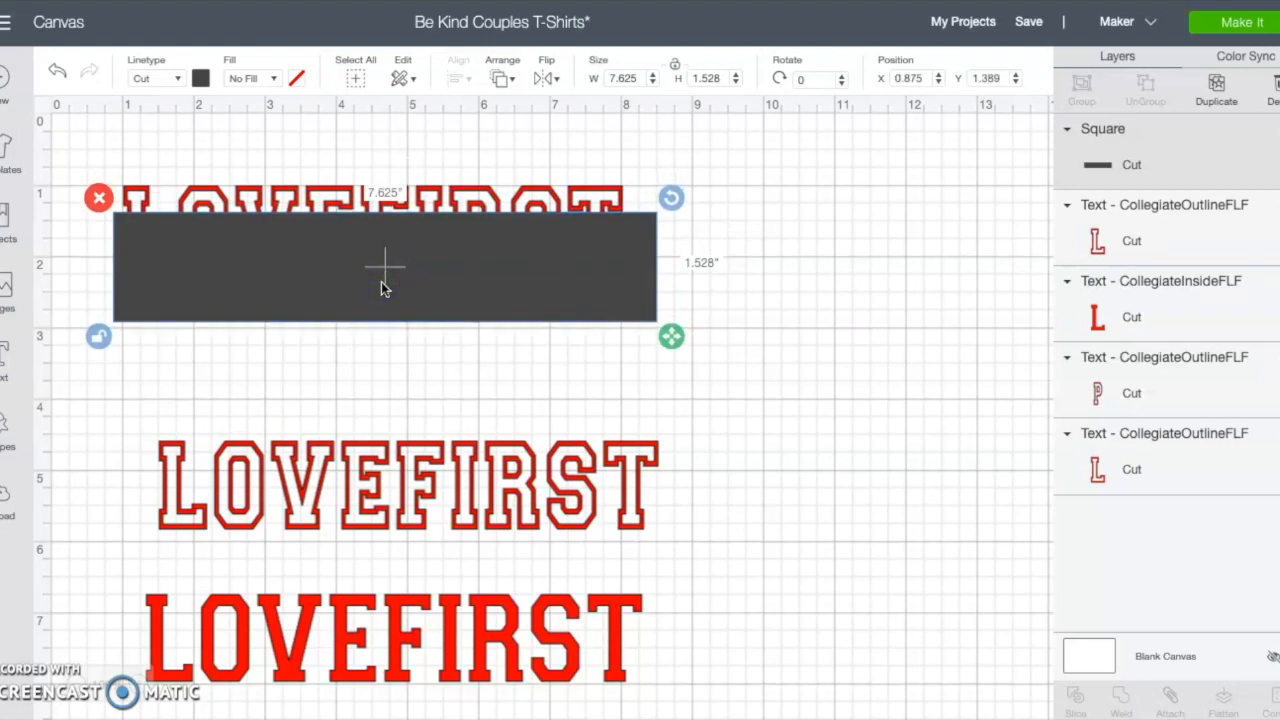
Step: Select the rectangle together with the top LOVEFIRST outline and slice them
click(410, 382)
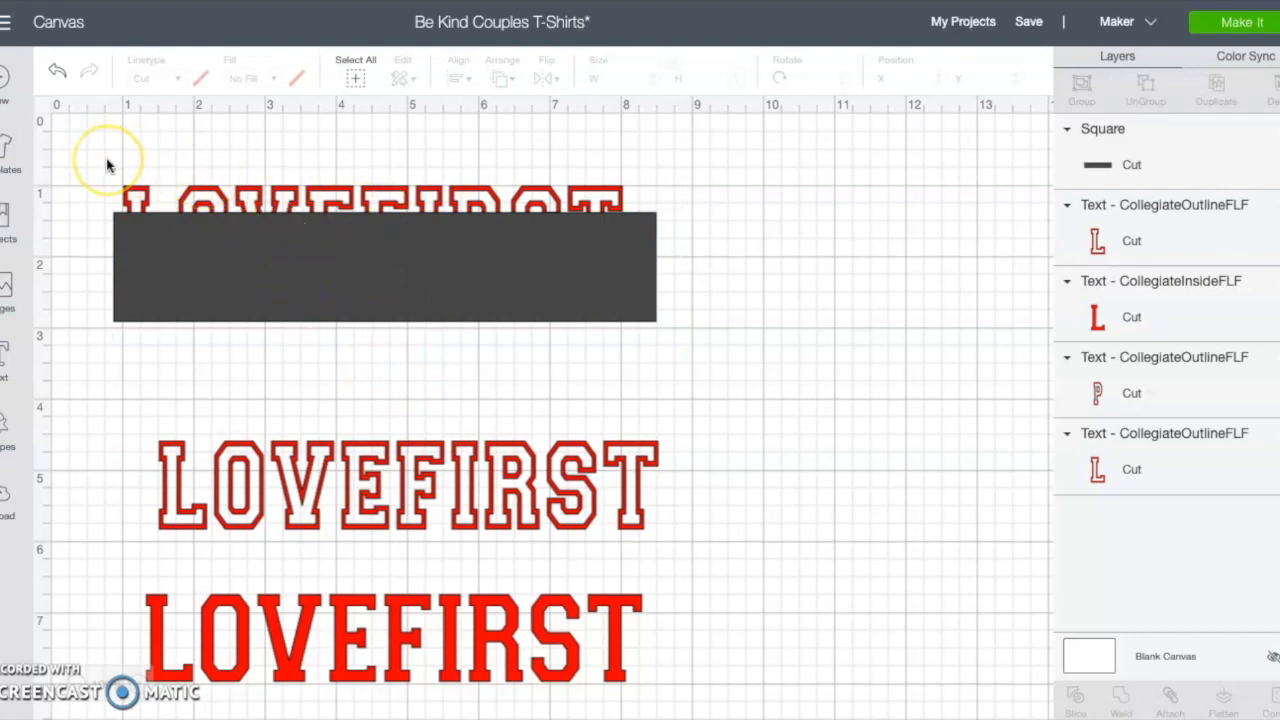
drag(106, 158, 432, 346)
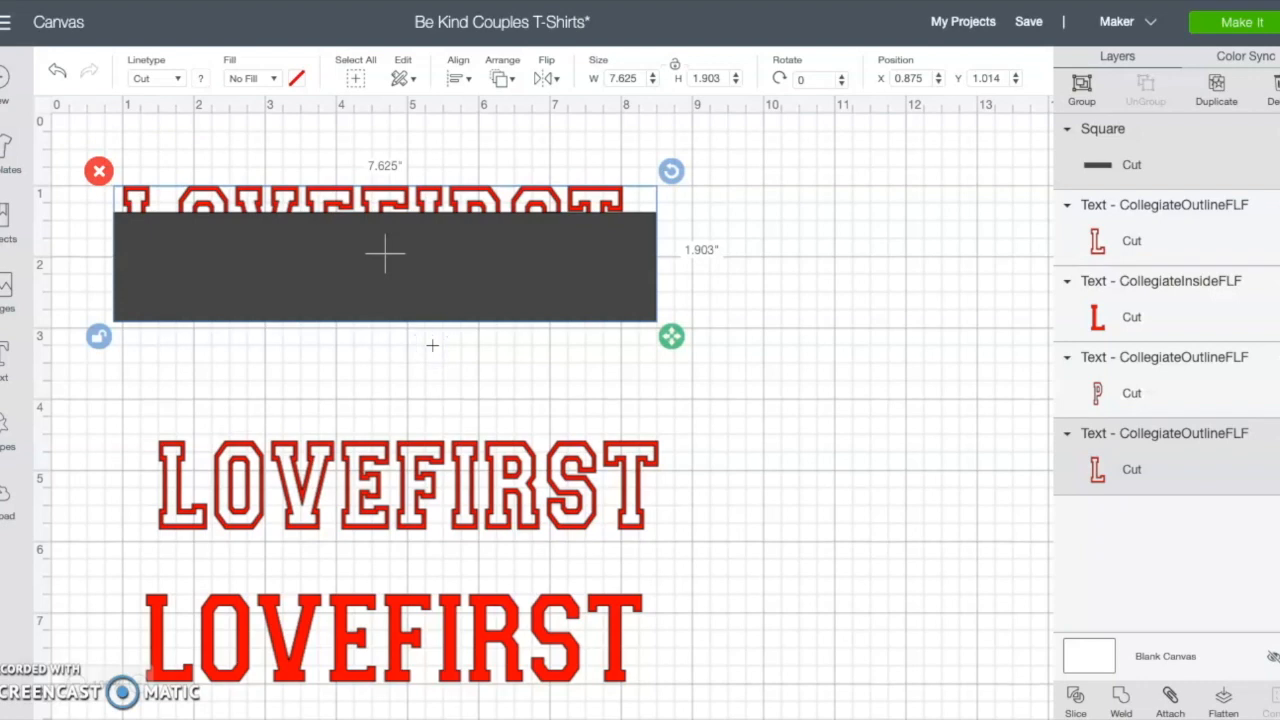
click(1071, 697)
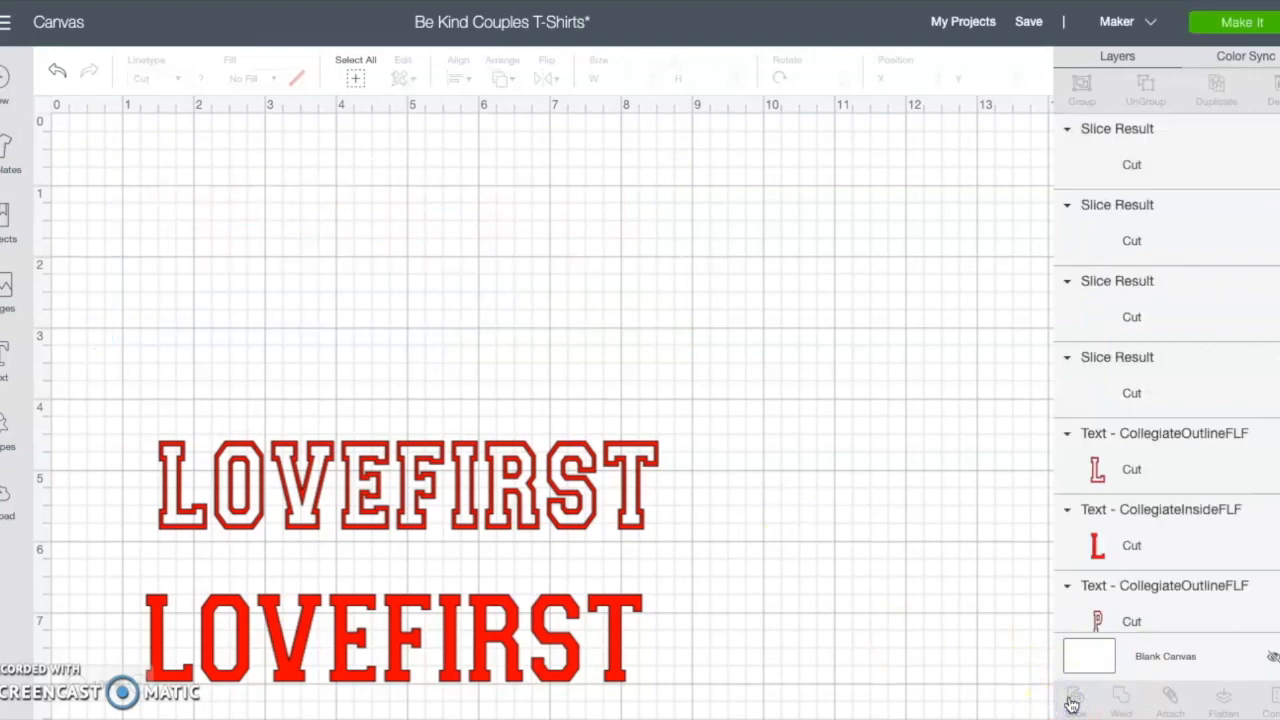
Step: Delete the lower sliced piece and the leftover rectangle, keeping only the top half of the first LOVEFIRST
drag(520, 258, 674, 371)
click(255, 318)
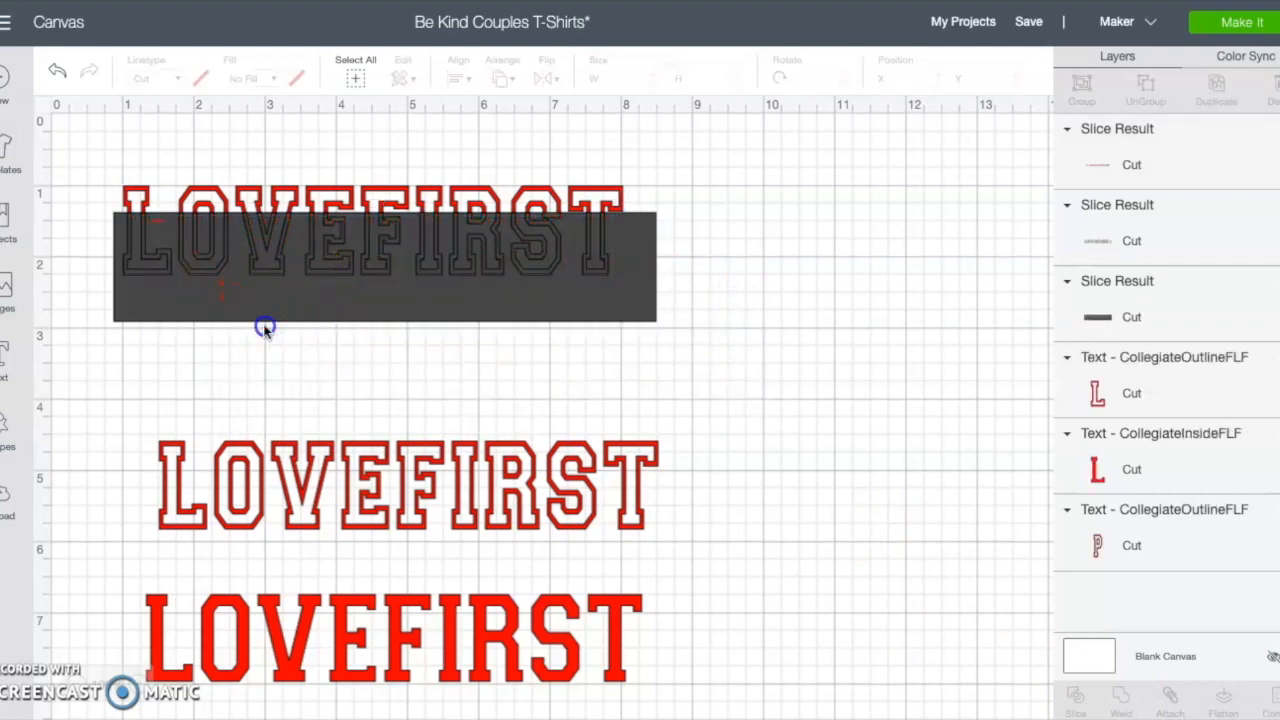
drag(266, 266, 297, 335)
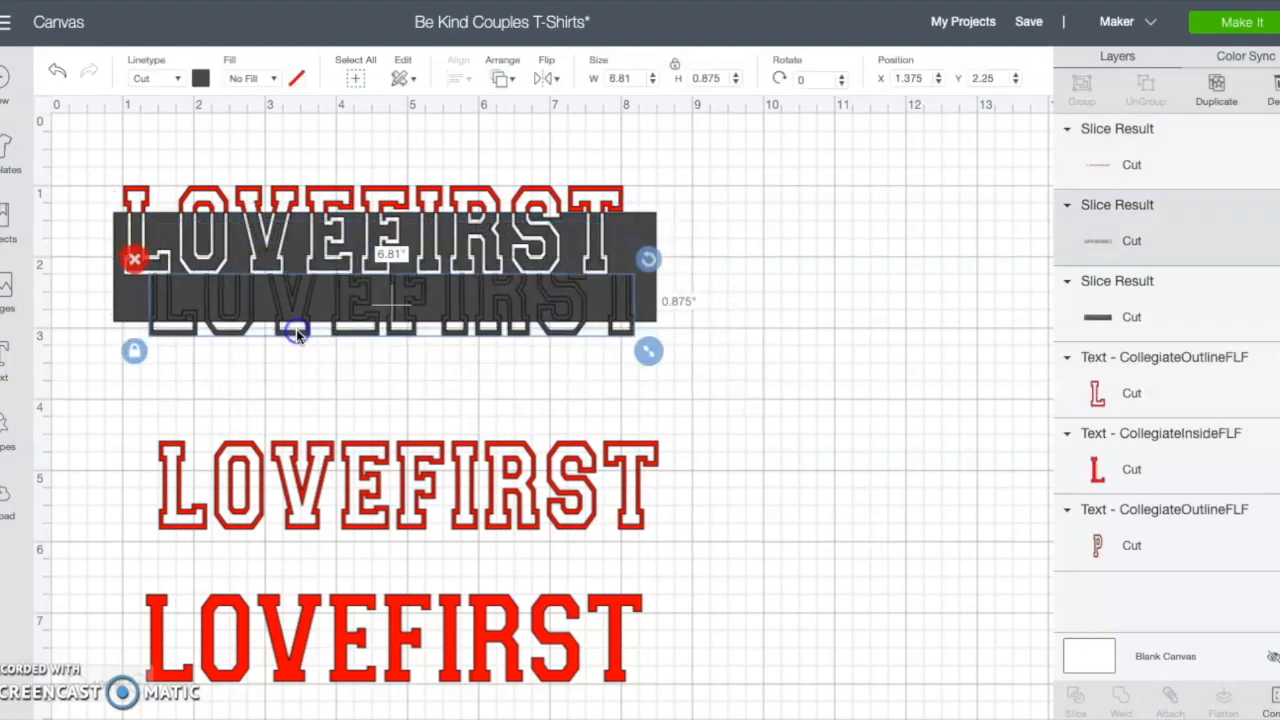
click(134, 259)
drag(251, 257, 267, 345)
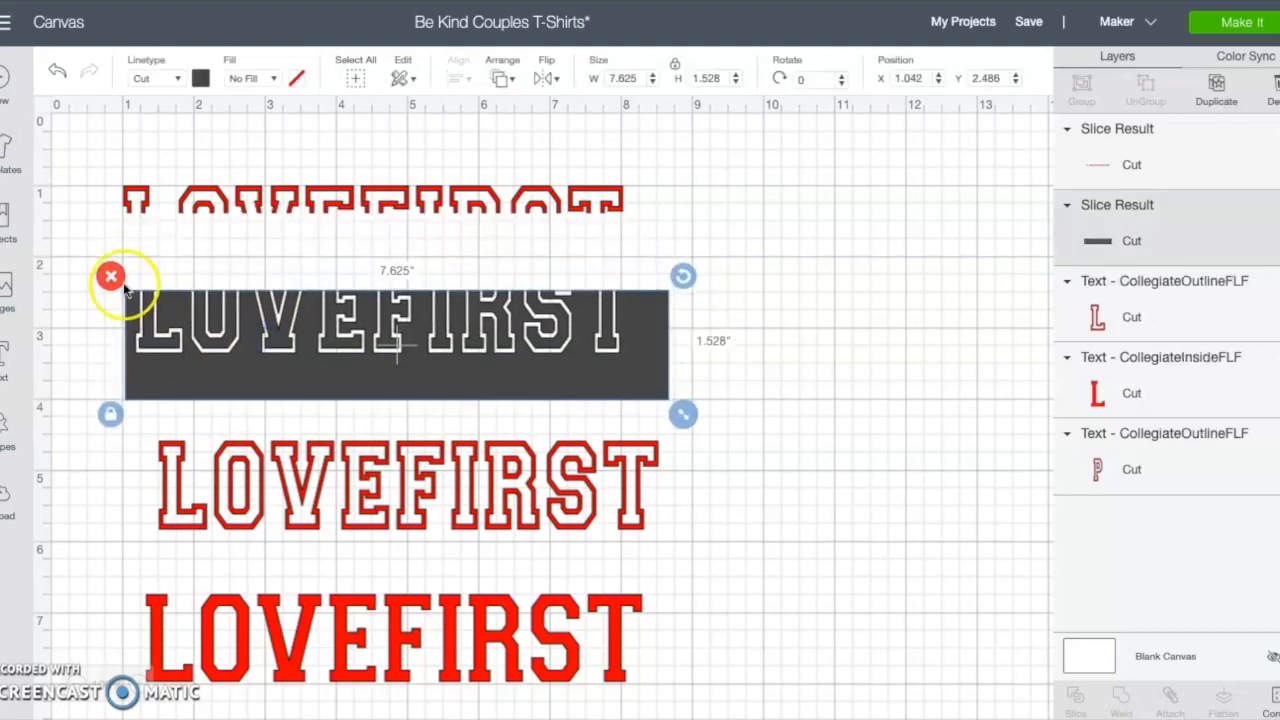
click(106, 277)
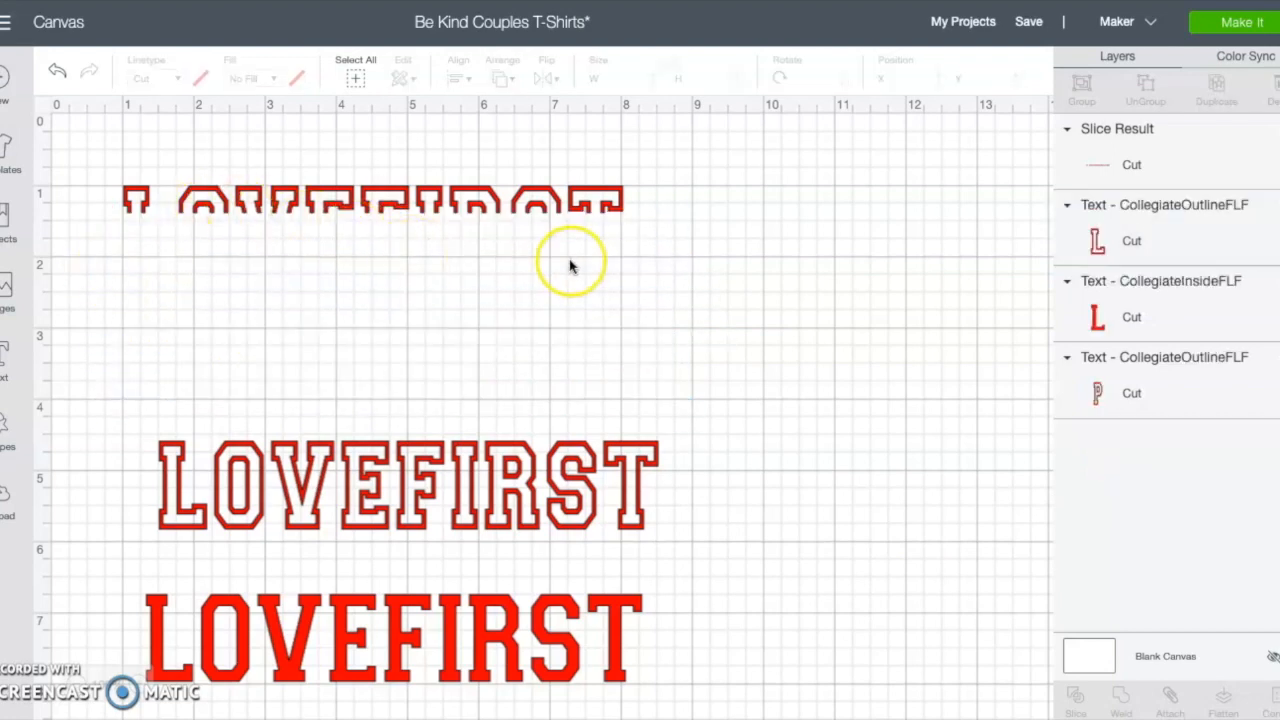
Step: Raise the second outline LOVEFIRST and place a duplicate of it below the solid LOVEFIRST
drag(400, 495, 400, 372)
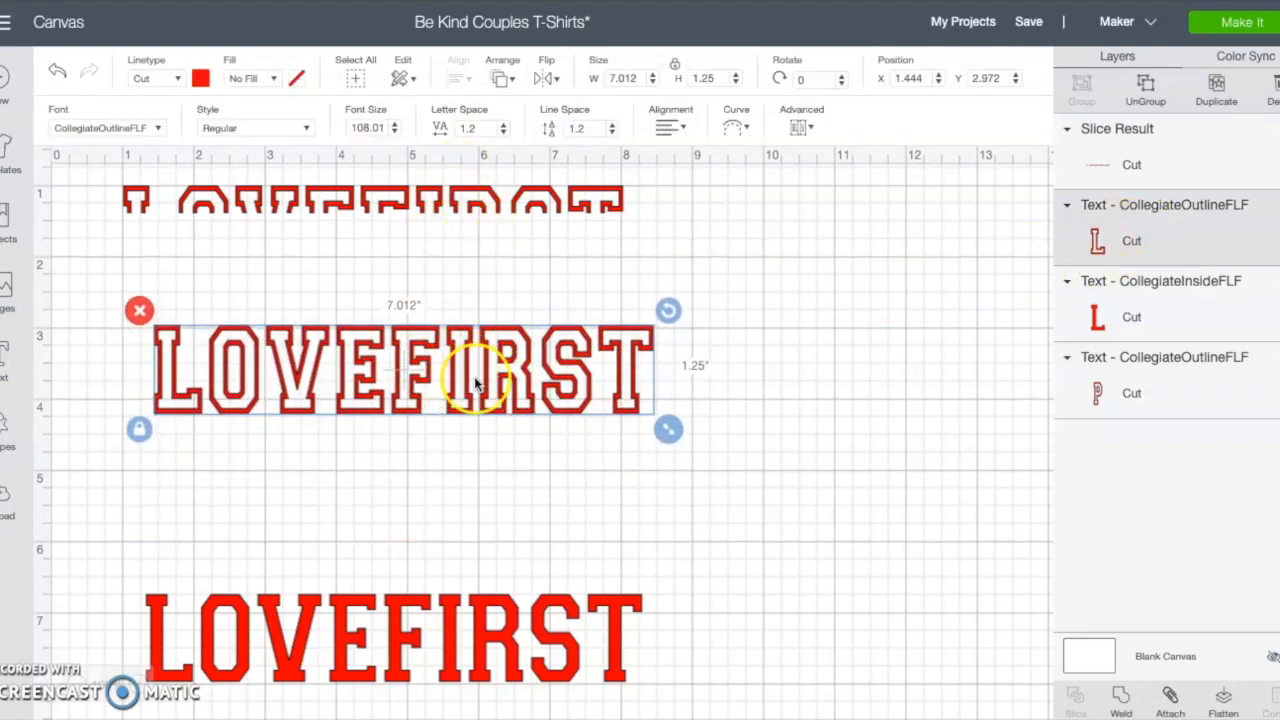
click(1218, 88)
click(586, 371)
drag(573, 394, 555, 365)
drag(557, 415, 524, 703)
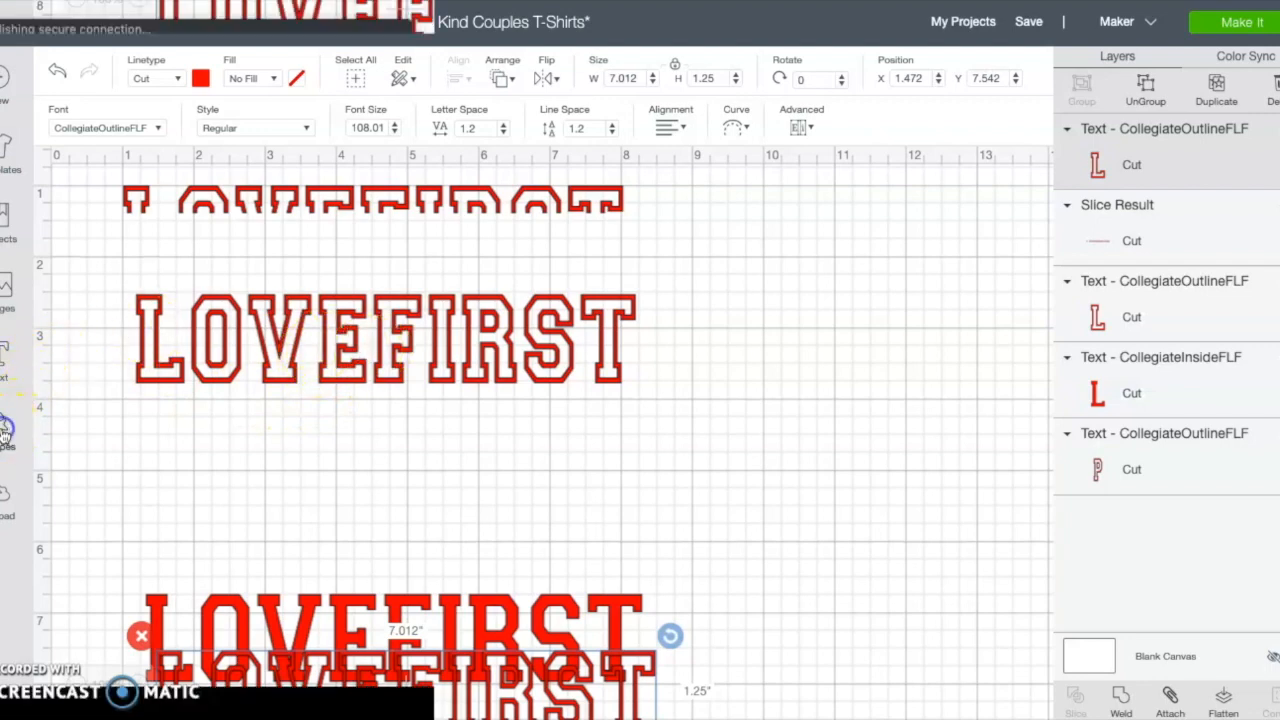
Step: Insert a square, reshape it into a rectangle about 8.1 x 1.6 in, and place it over the lower part of the second LOVEFIRST
click(5, 432)
click(78, 292)
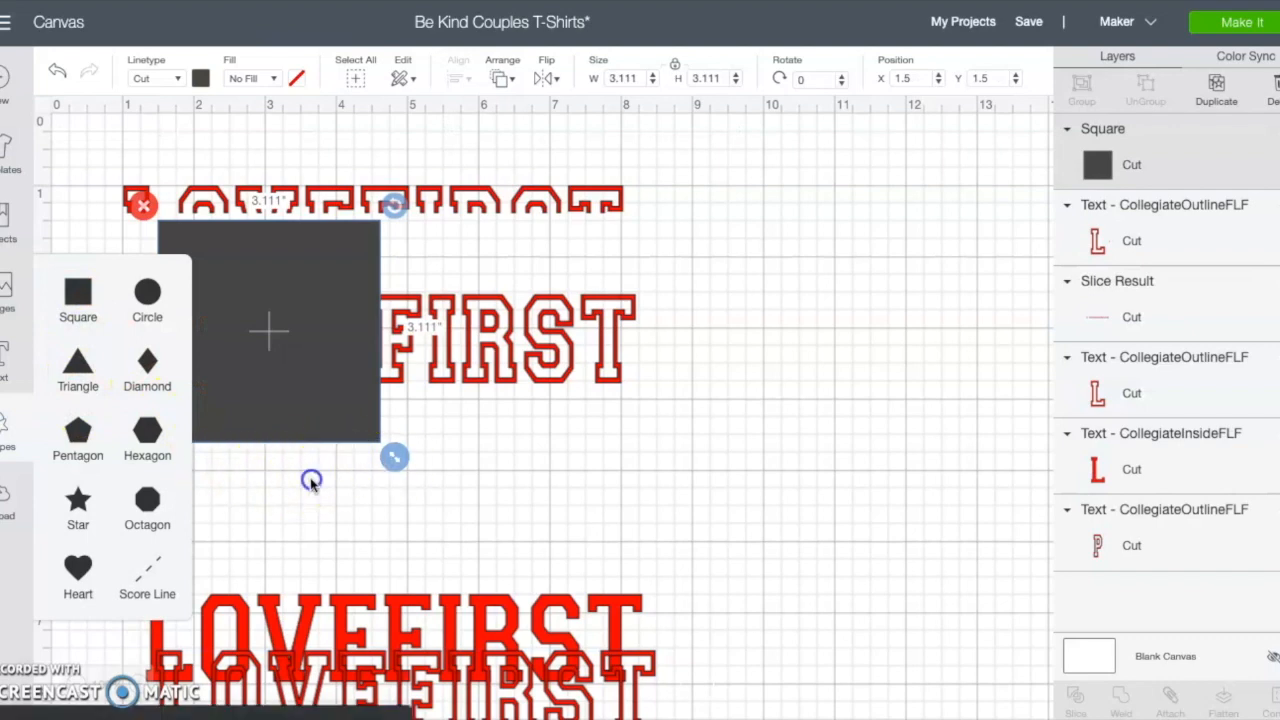
click(249, 466)
click(237, 402)
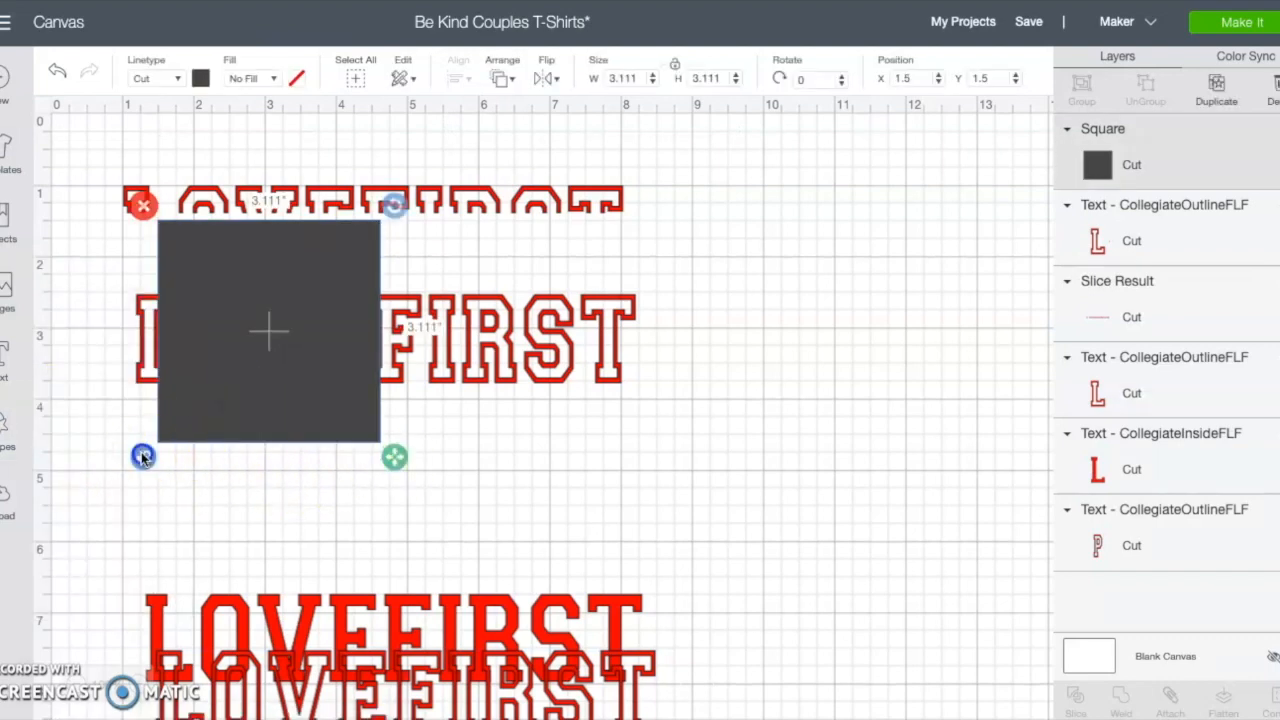
drag(394, 456, 752, 468)
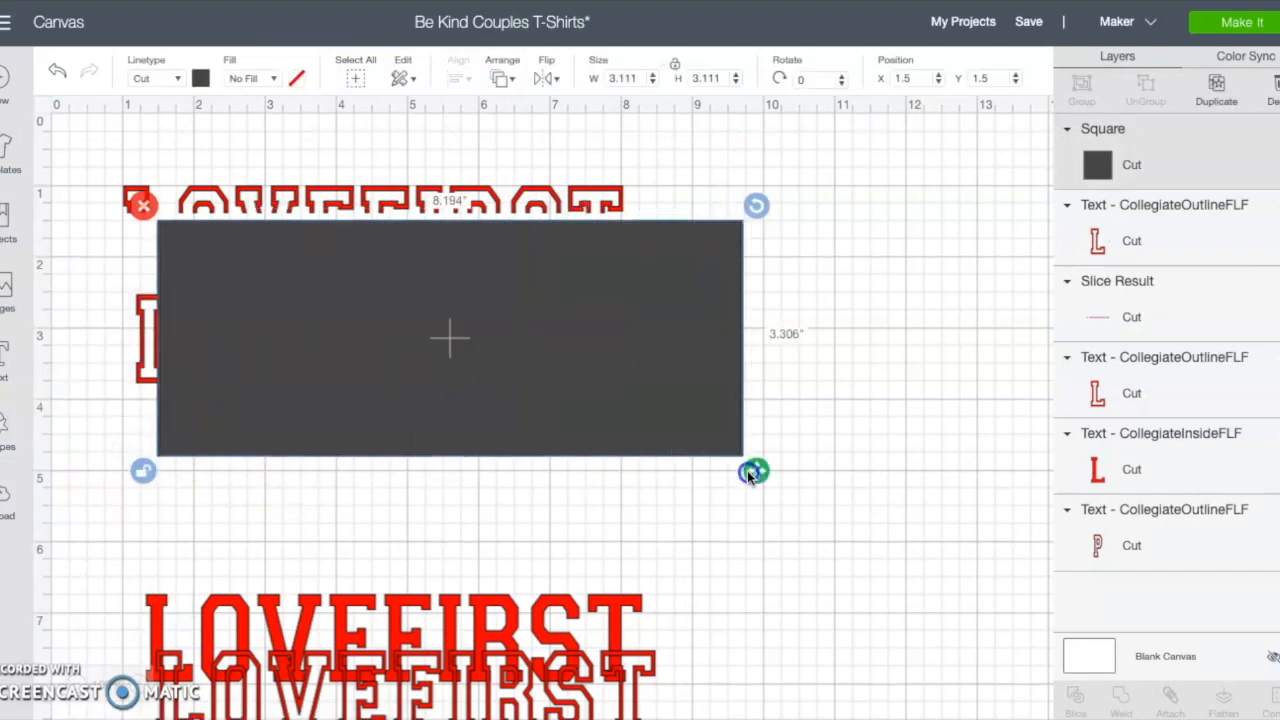
drag(503, 389, 445, 480)
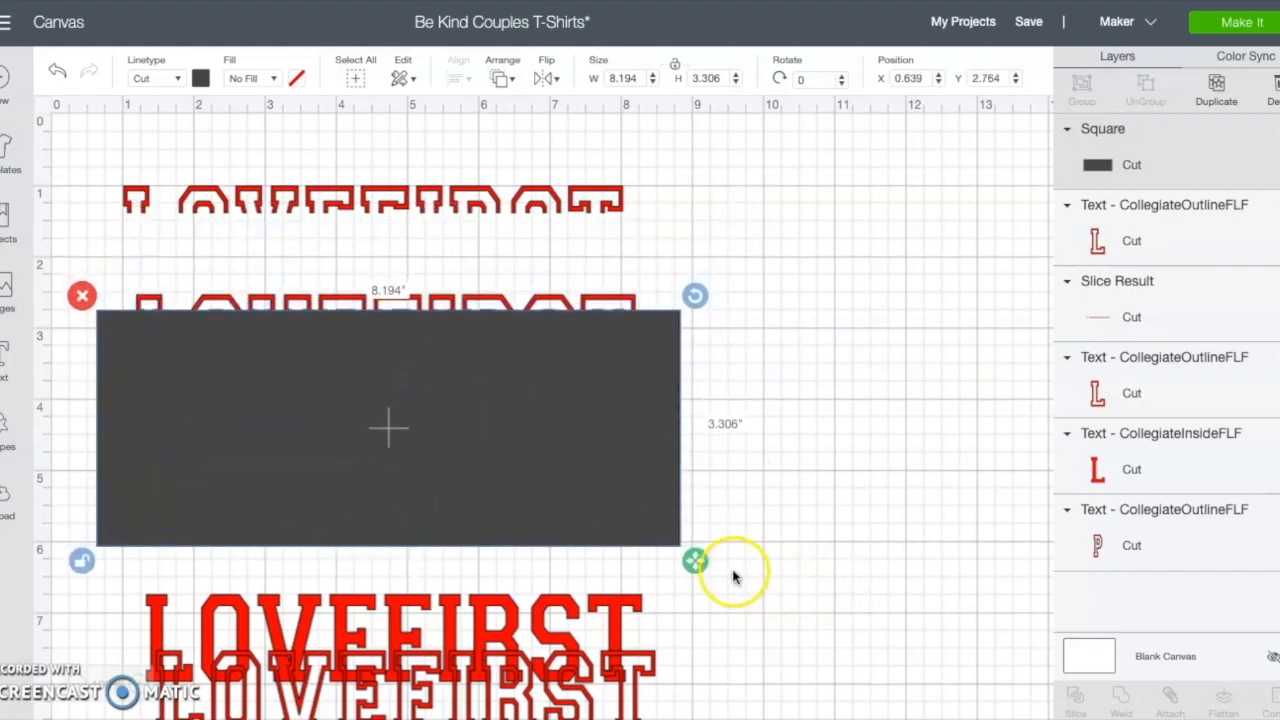
drag(695, 560, 689, 440)
drag(576, 379, 578, 403)
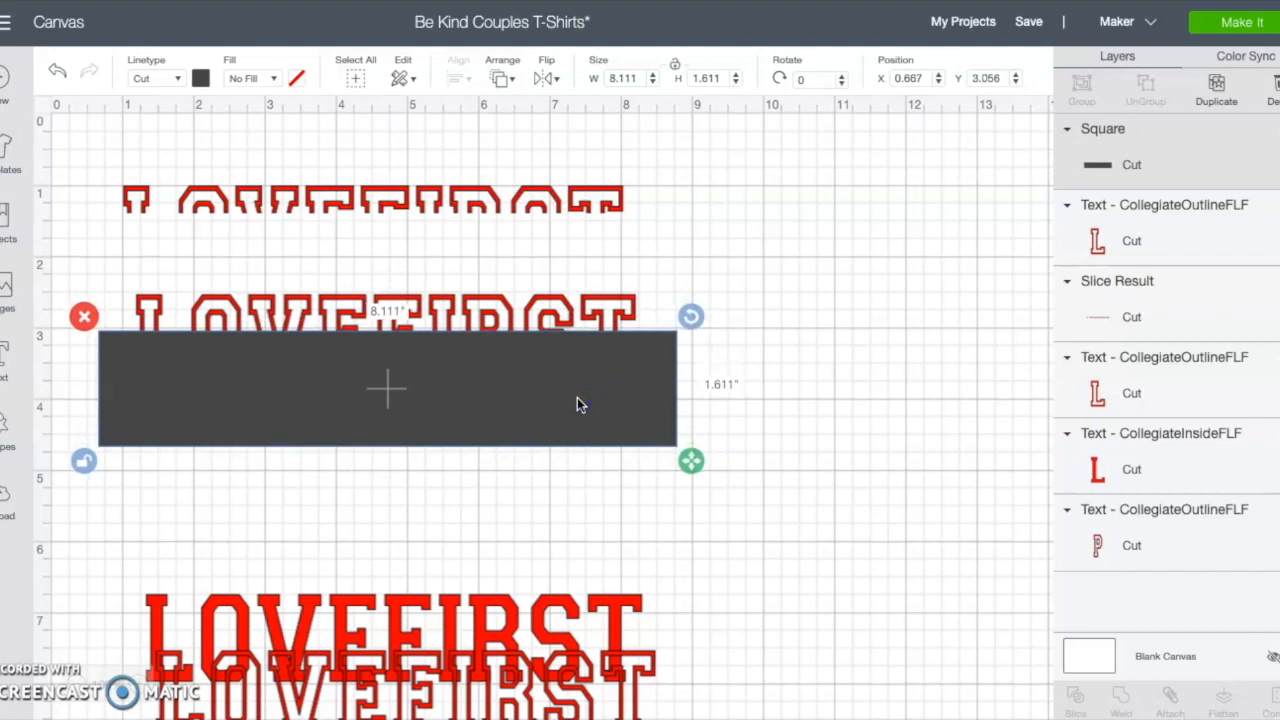
Step: Select the rectangle with the second LOVEFIRST outline and slice them
click(655, 512)
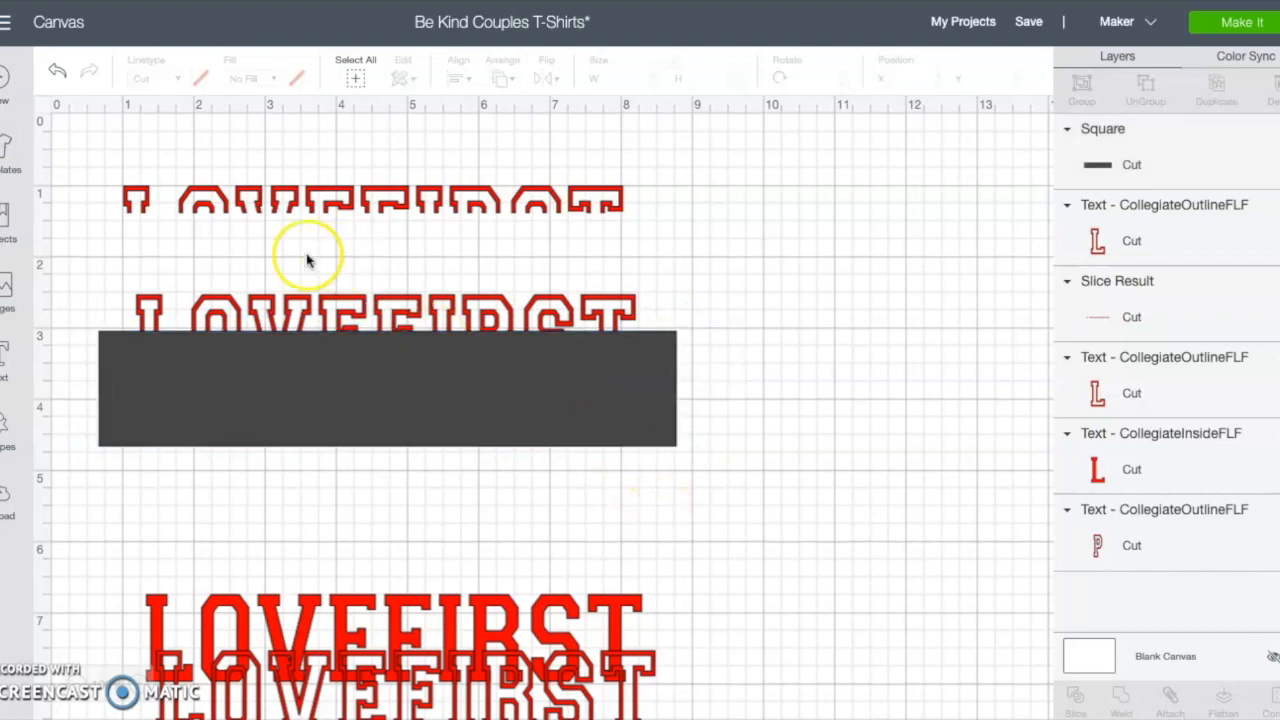
drag(107, 268, 531, 471)
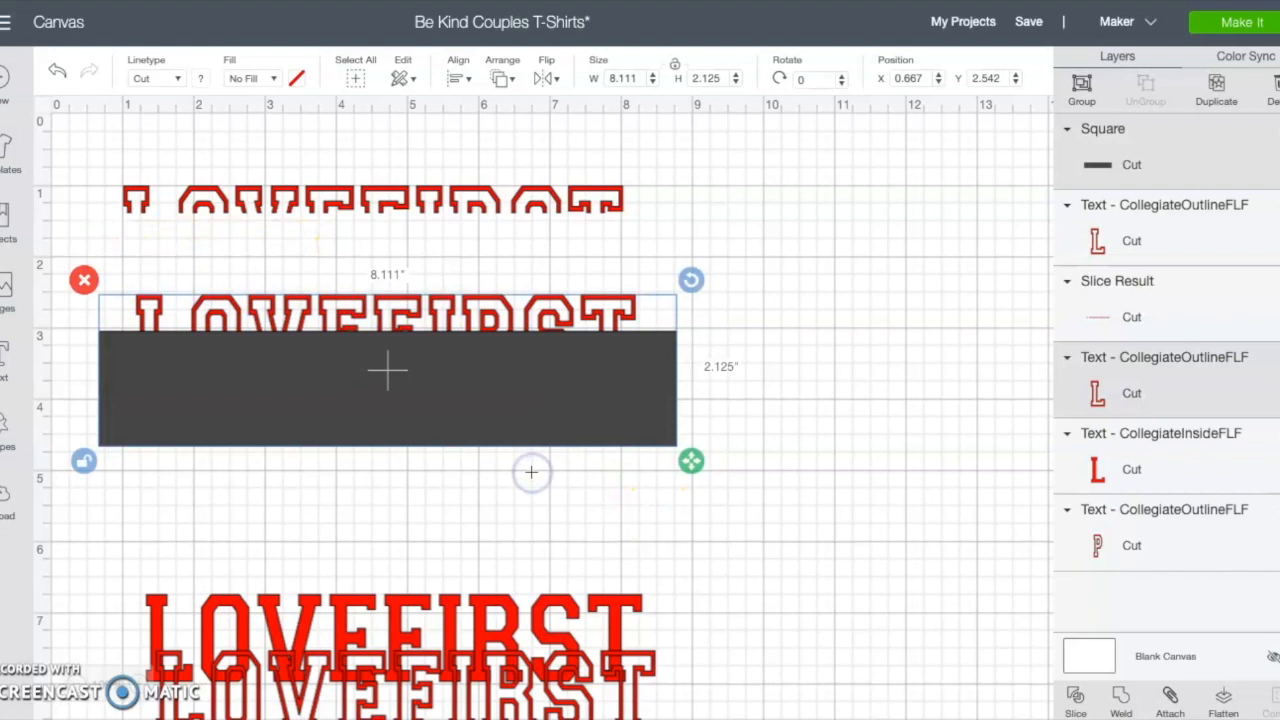
click(1075, 706)
Step: Delete the lower sliced piece and the leftover rectangle from the second LOVEFIRST
drag(448, 400, 500, 409)
click(139, 410)
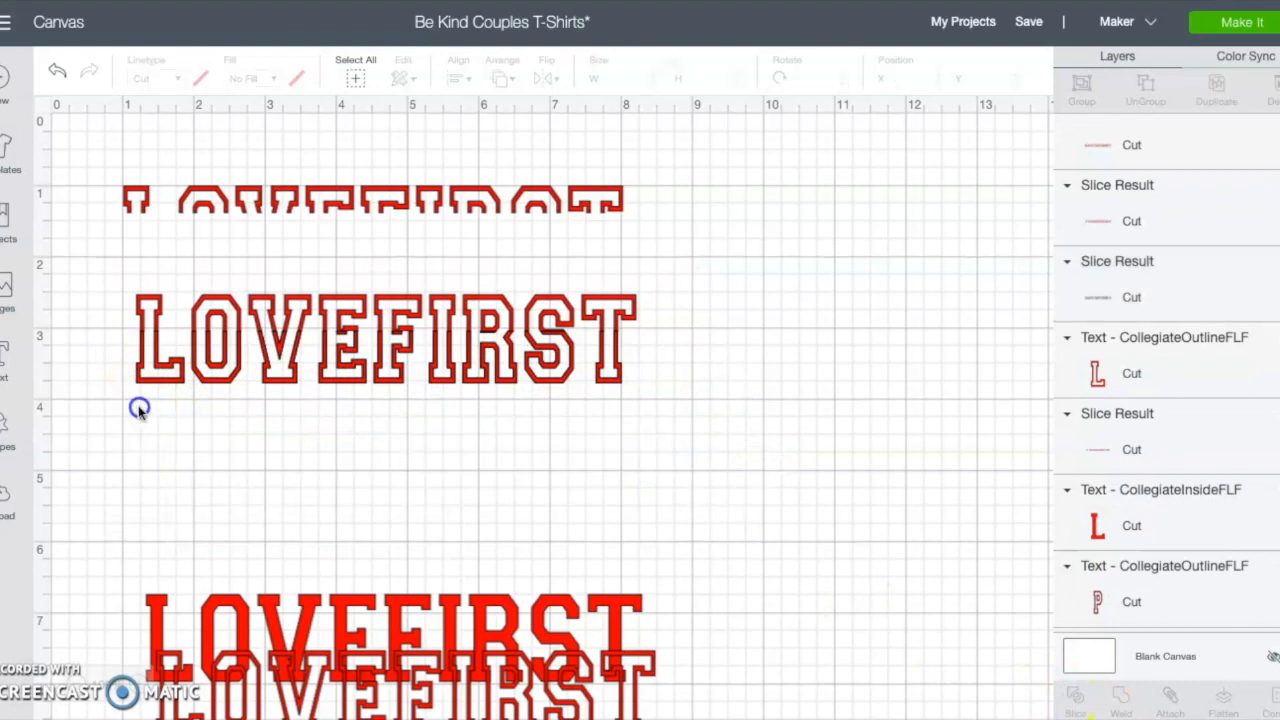
drag(263, 357, 275, 449)
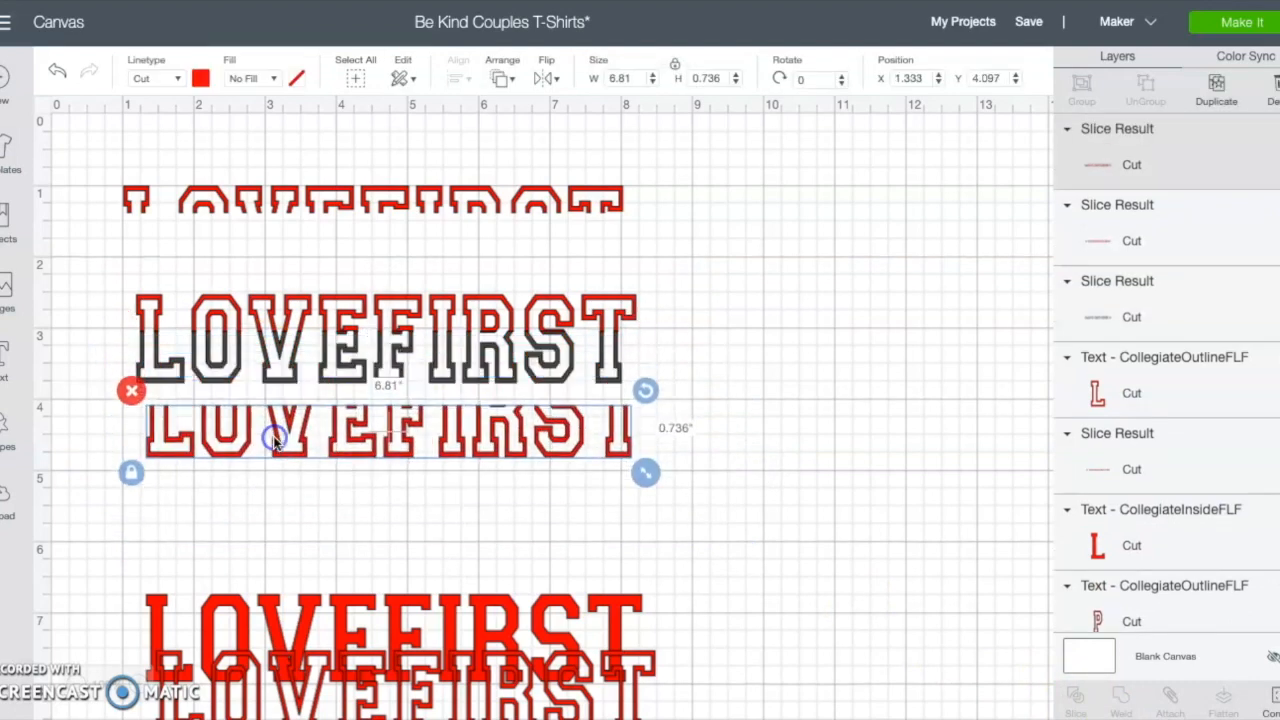
click(132, 390)
drag(165, 335, 193, 450)
click(142, 411)
Step: Move the remaining top half of the second LOVEFIRST up to just below the first sliced half
click(327, 311)
drag(327, 313, 312, 232)
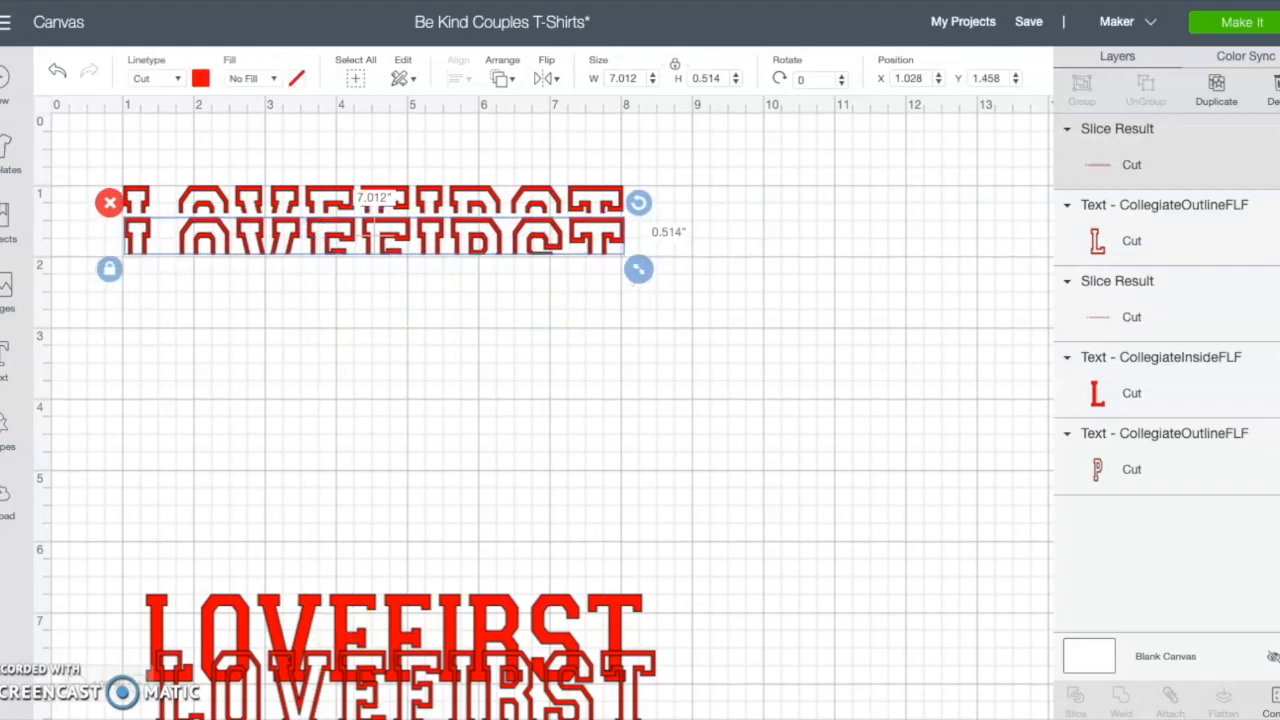
Step: Move the solid filled LOVEFIRST up so it sits just below the first sliced half
drag(341, 613, 323, 284)
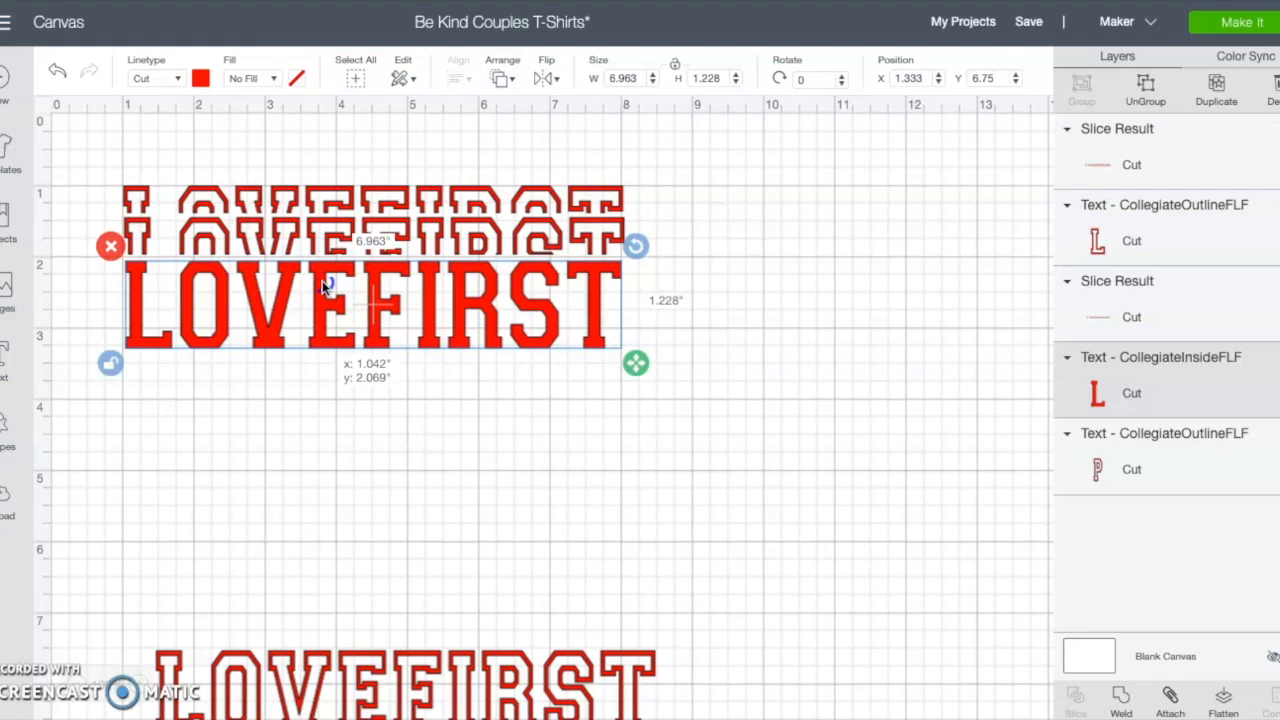
drag(323, 287, 327, 285)
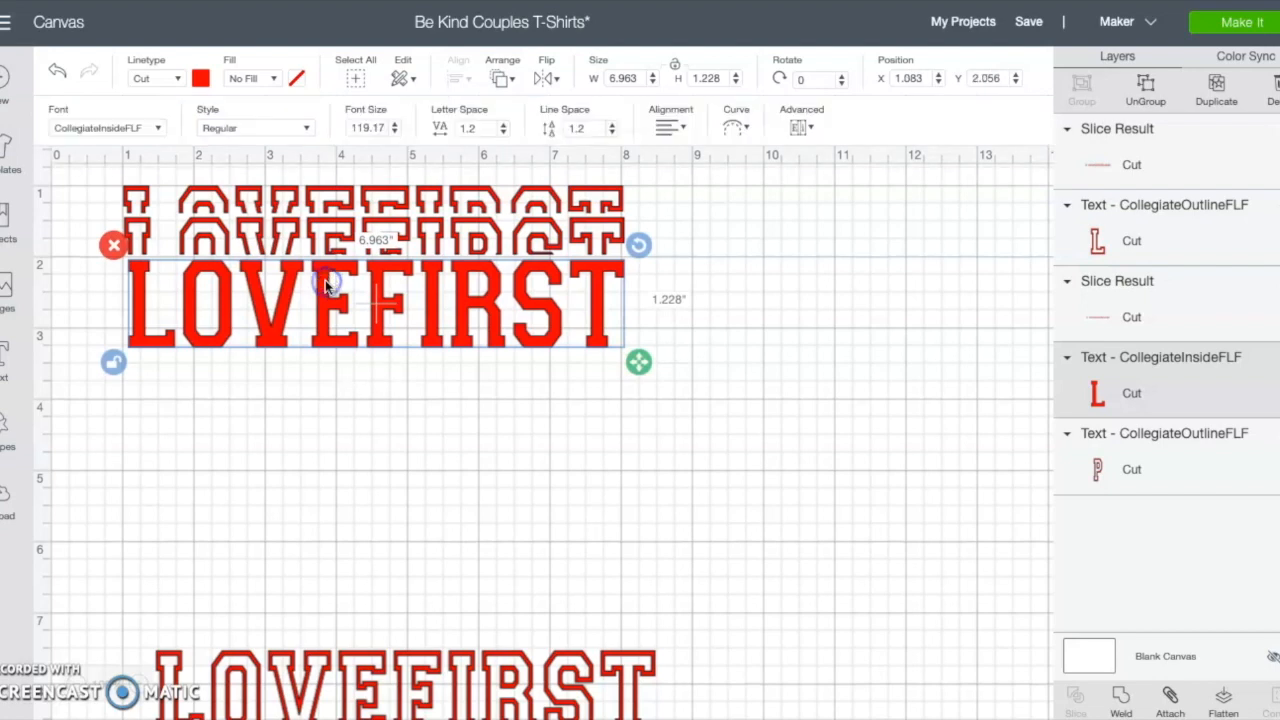
Step: Move the outline LOVEFIRST up, duplicate it, and move the copy lower on the canvas
click(358, 567)
drag(350, 697, 348, 505)
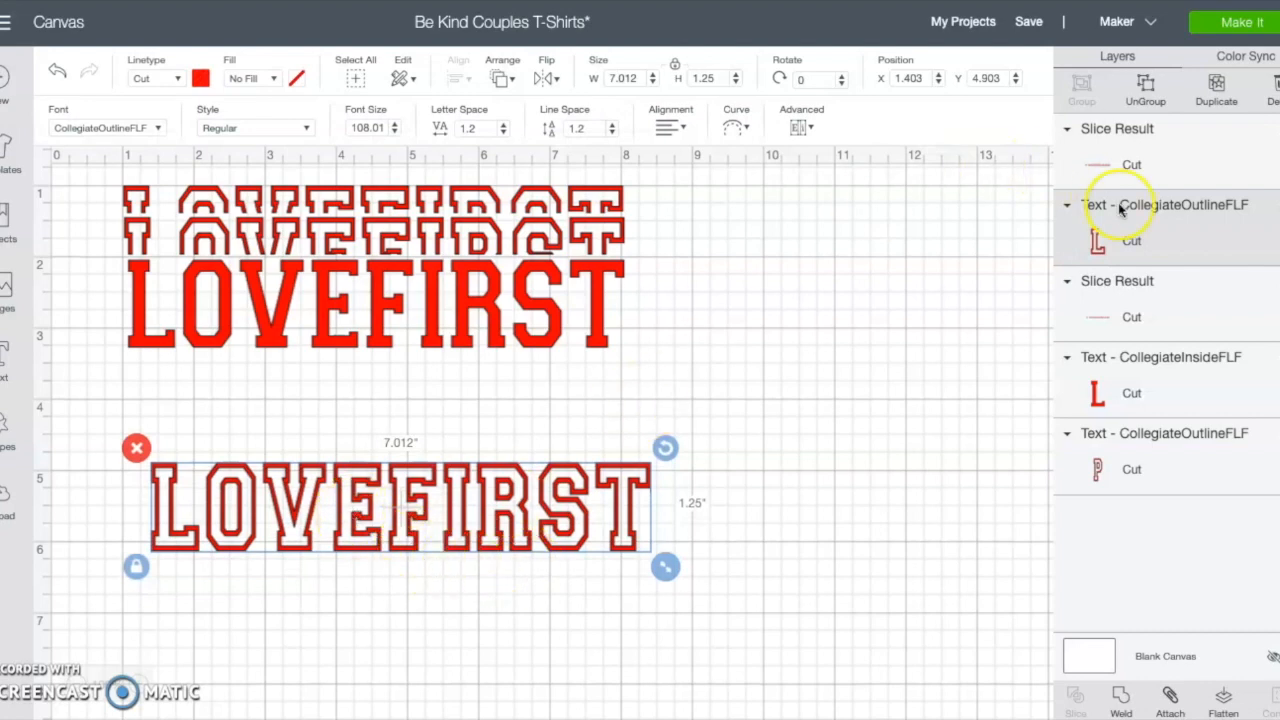
click(1216, 88)
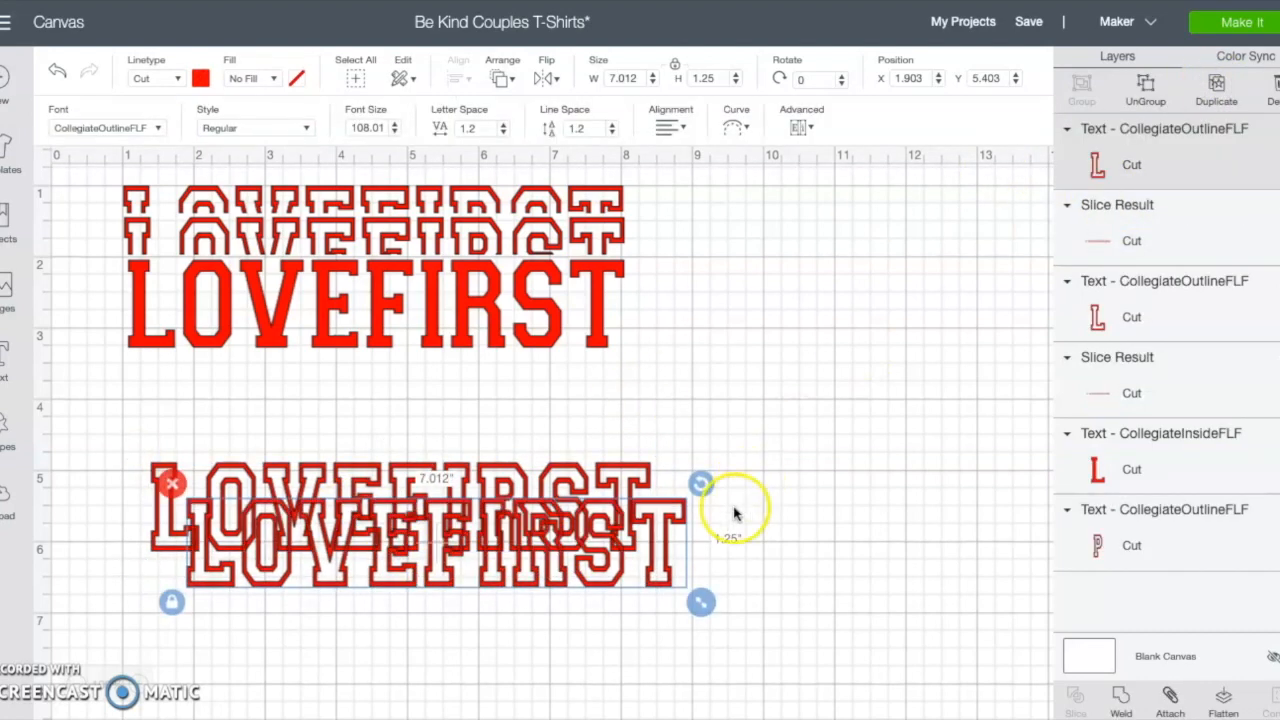
drag(533, 565, 547, 688)
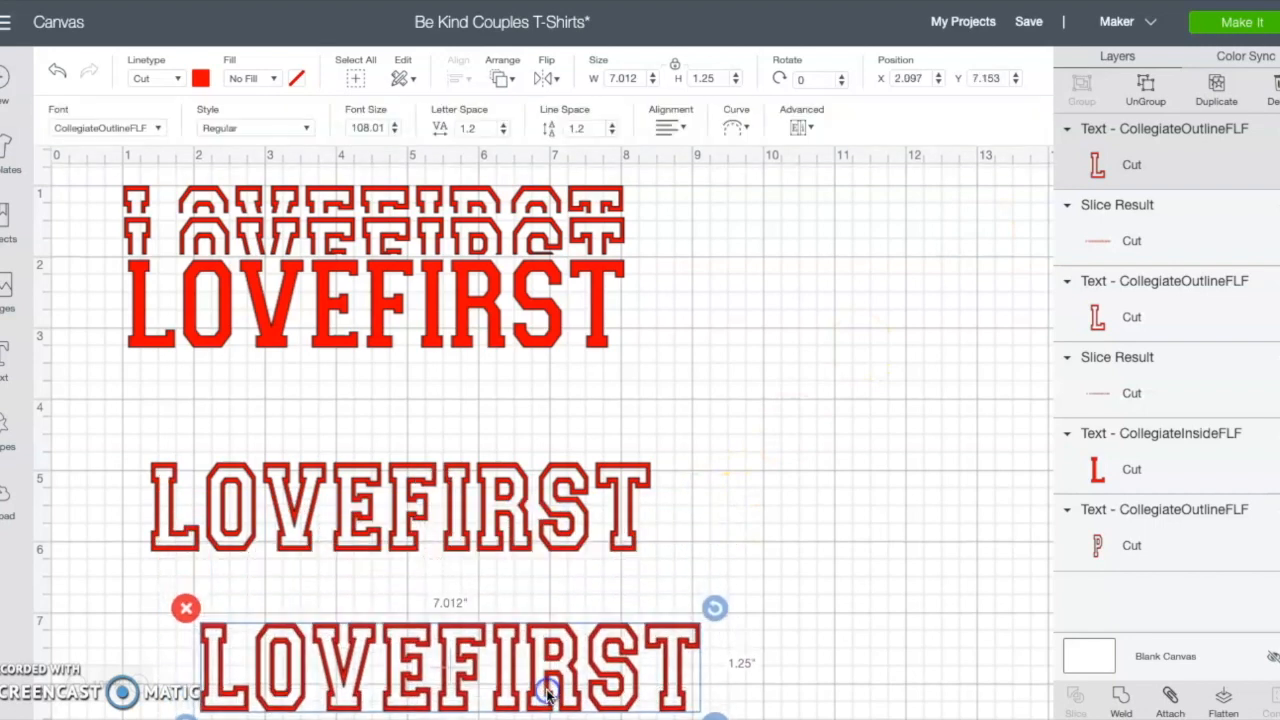
Step: Position the outline LOVEFIRST just below the solid LOVEFIRST, about 4.5 in down
click(418, 492)
drag(418, 492, 393, 426)
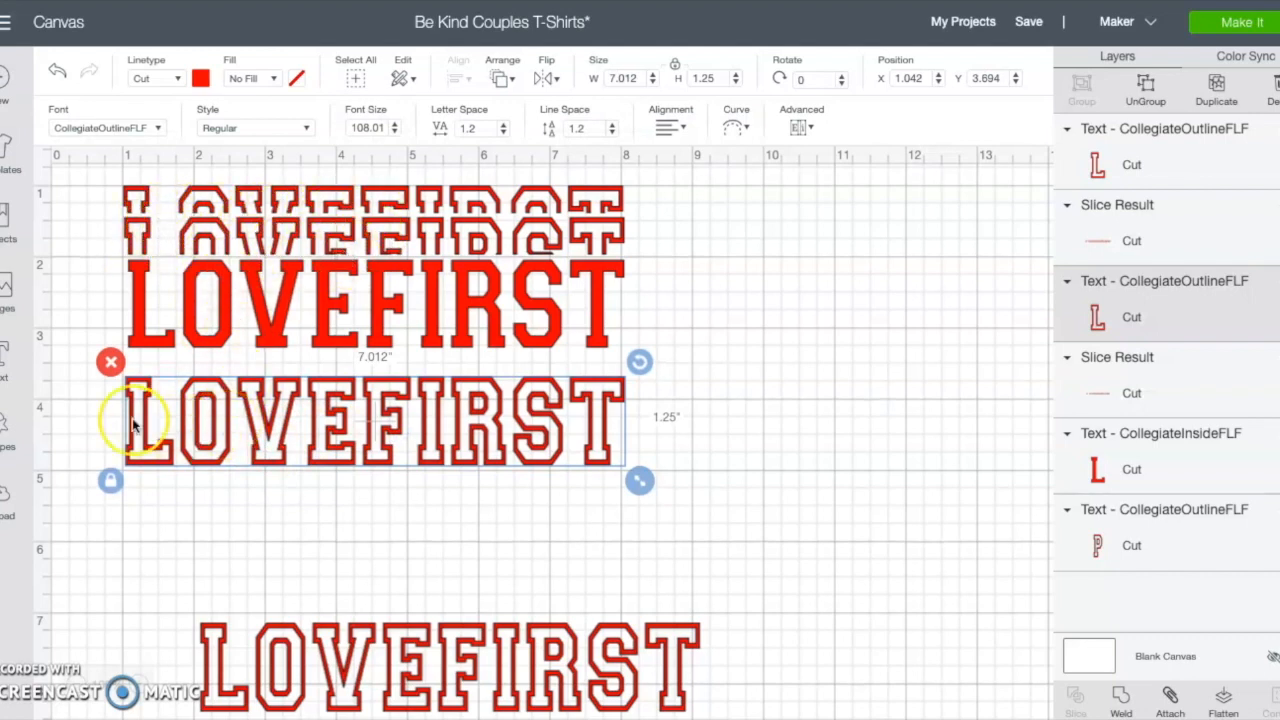
click(356, 475)
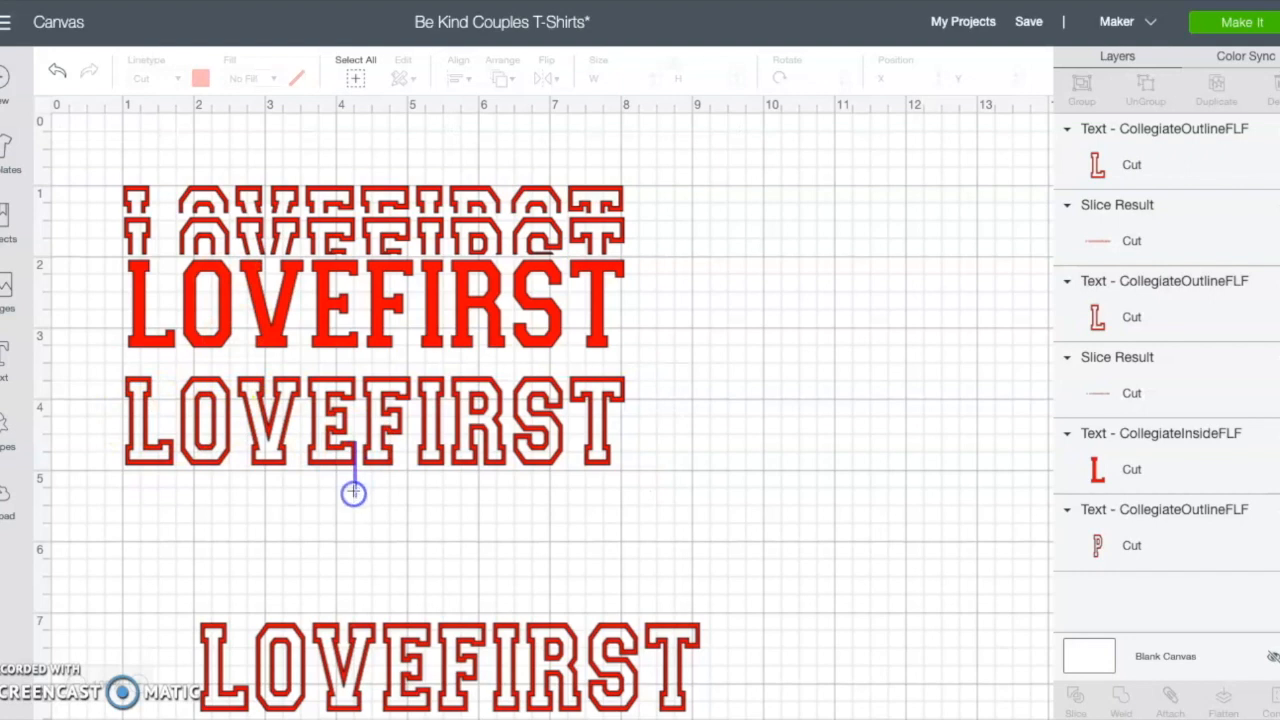
click(323, 458)
drag(324, 452, 325, 510)
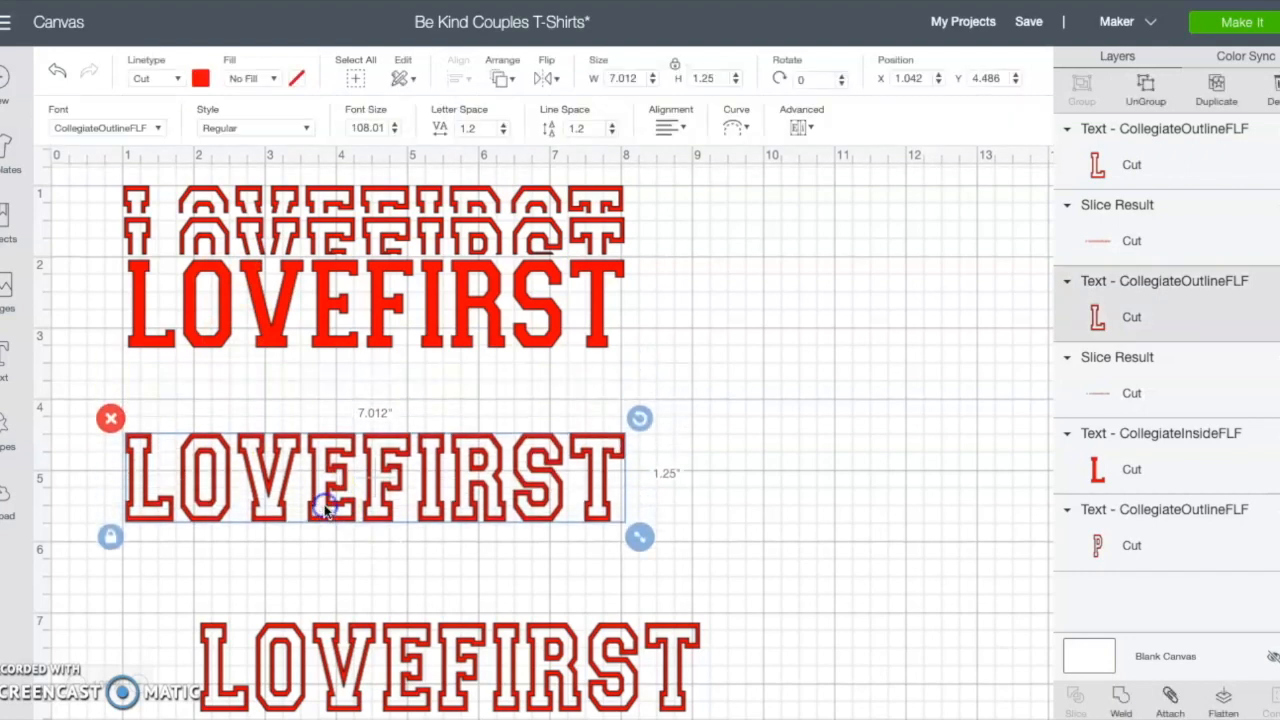
Step: Insert a square and reshape it into a rectangle about 7.3 x 1.1 in covering the upper part of the outline LOVEFIRST
click(5, 425)
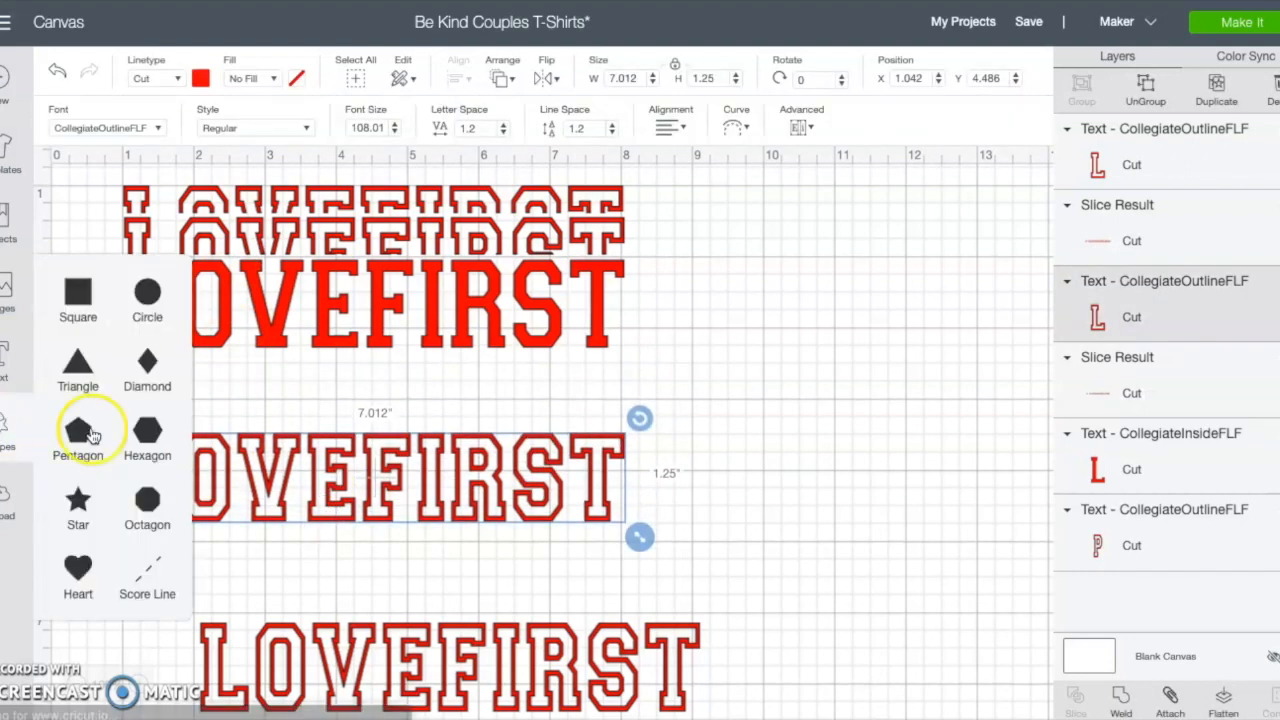
click(78, 298)
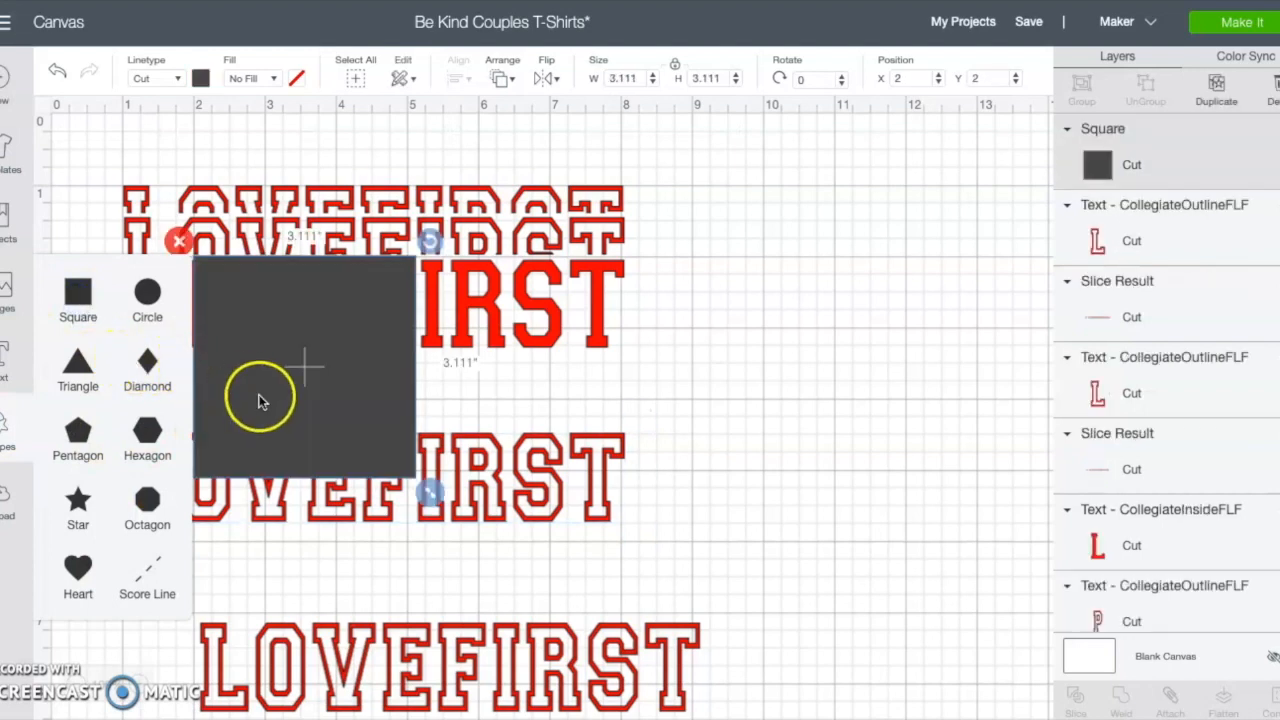
click(382, 434)
drag(427, 490, 732, 391)
drag(619, 345, 543, 426)
drag(651, 469, 650, 426)
drag(578, 370, 583, 415)
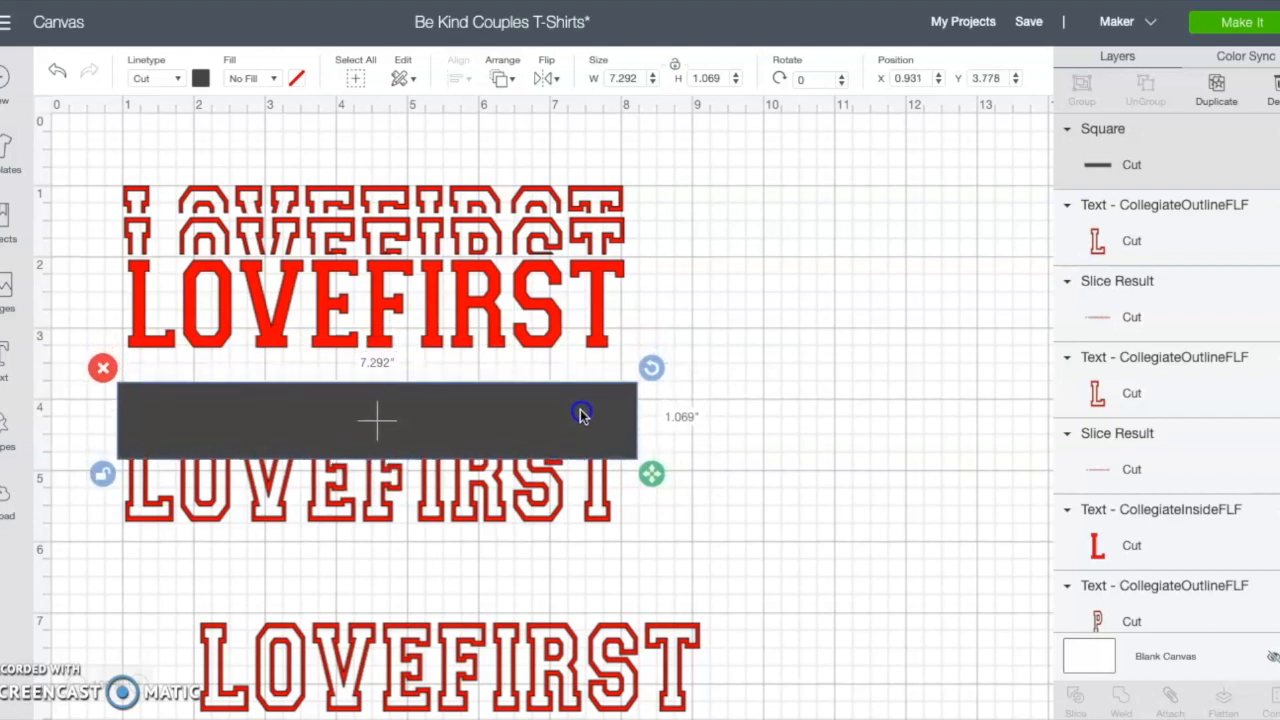
click(819, 446)
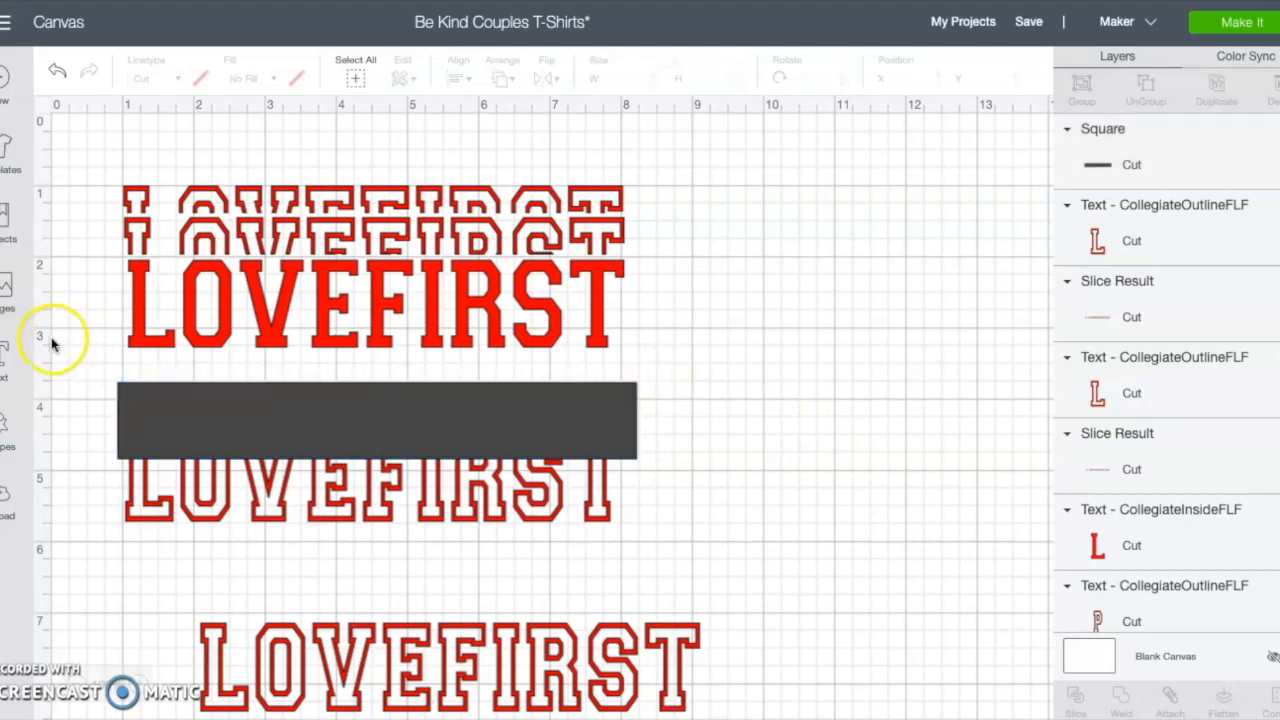
Step: Select the rectangle together with the outline LOVEFIRST and slice them
drag(87, 376, 426, 588)
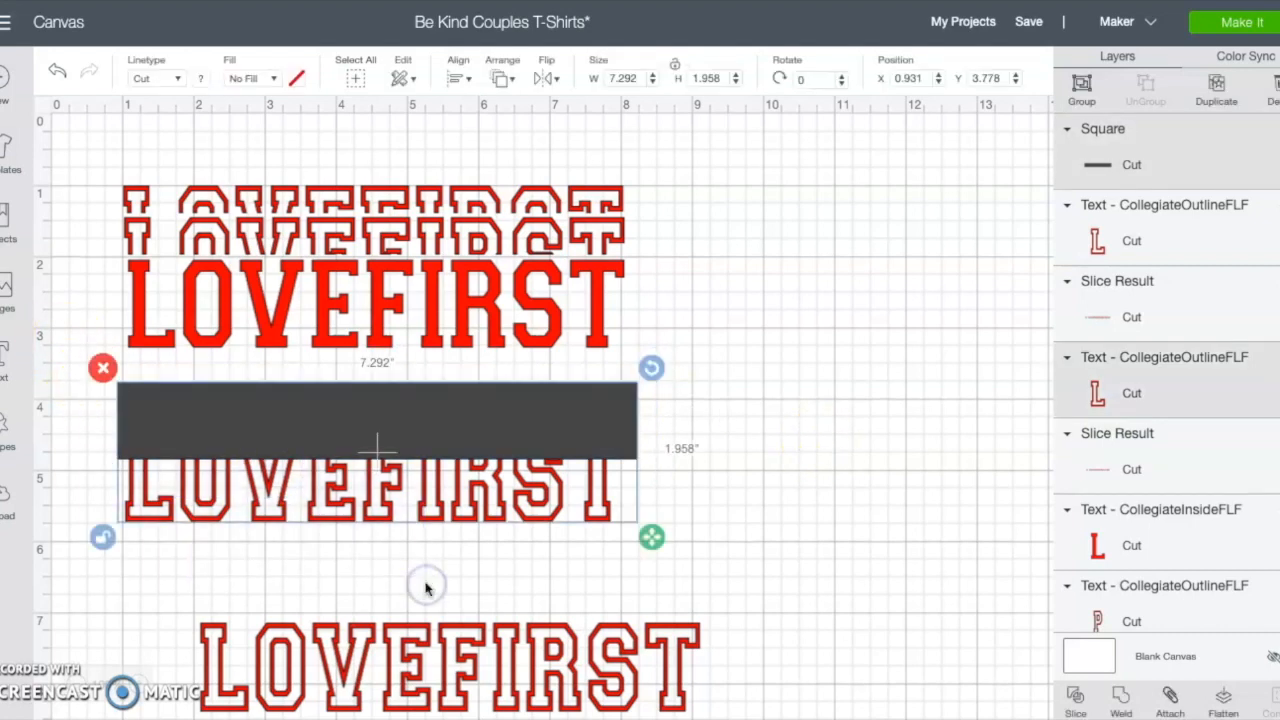
click(1076, 704)
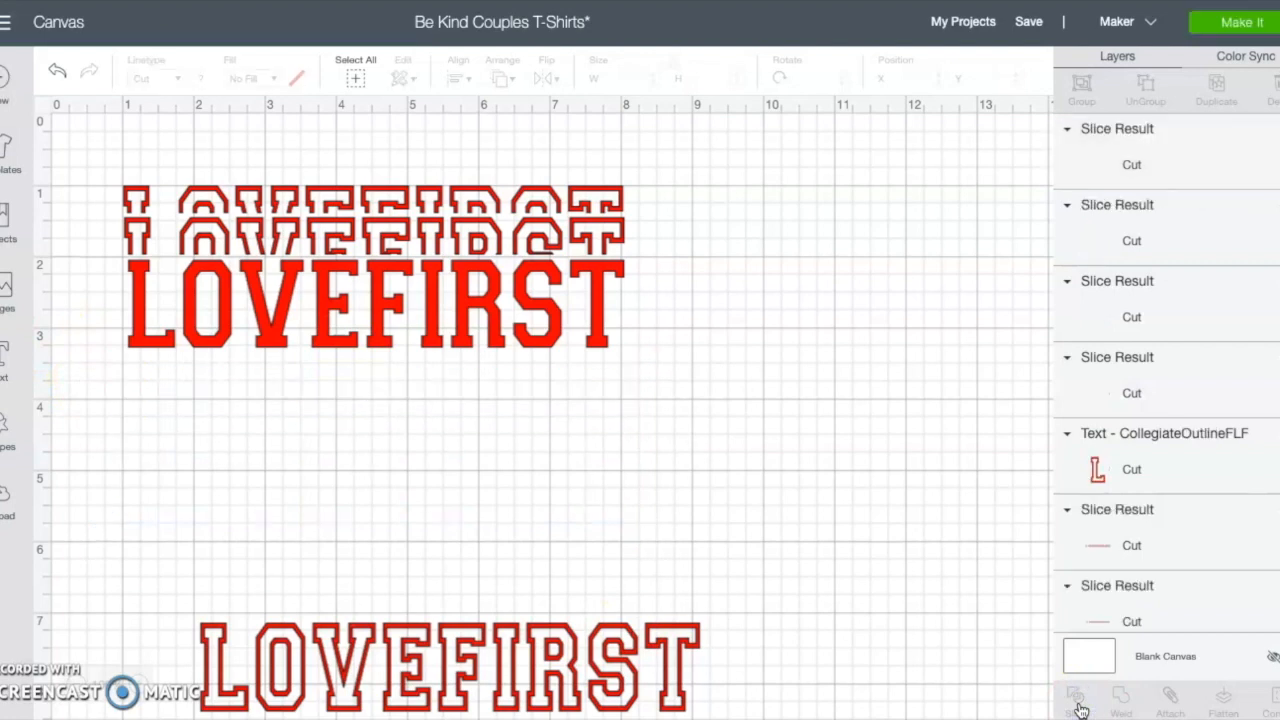
Step: Delete the leftover rectangle and the upper sliced pieces, keeping the bottom half of the outline LOVEFIRST
drag(395, 415, 505, 414)
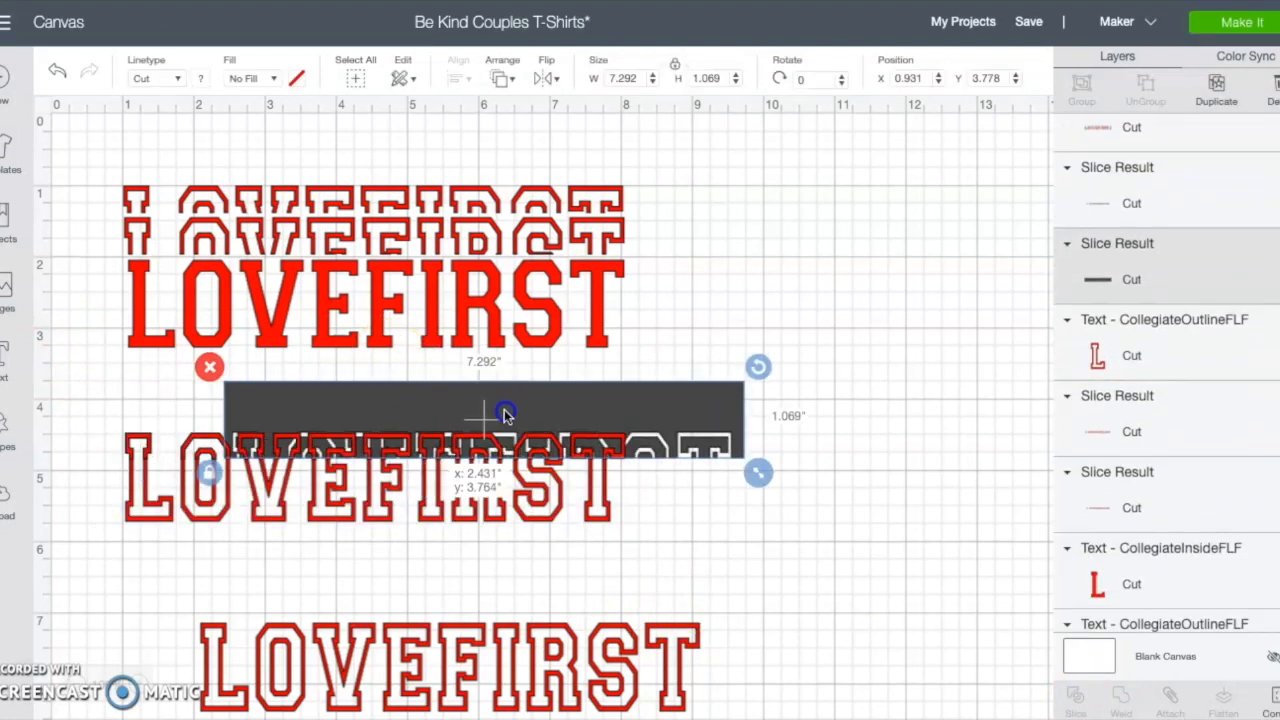
click(208, 367)
drag(207, 447, 203, 411)
click(113, 394)
click(110, 385)
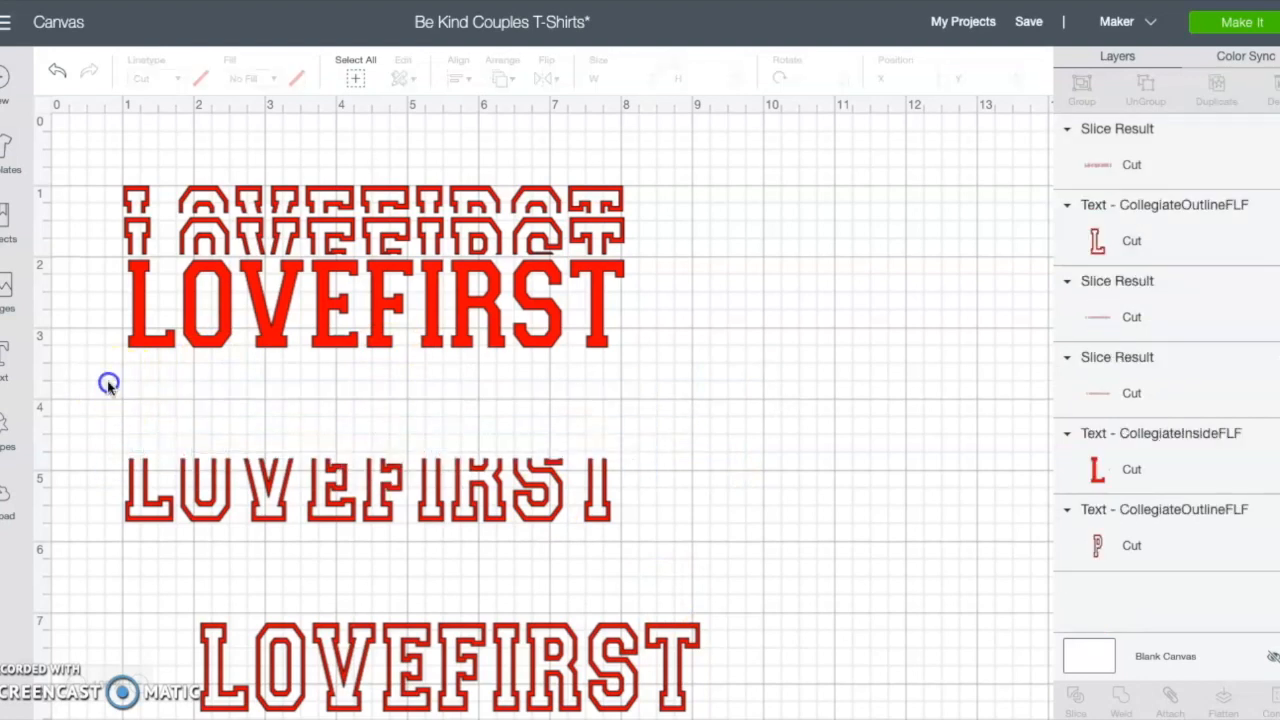
Step: Move the sliced bottom half up under the solid LOVEFIRST and bring the spare outline LOVEFIRST copy higher
drag(300, 505, 307, 398)
drag(352, 692, 349, 603)
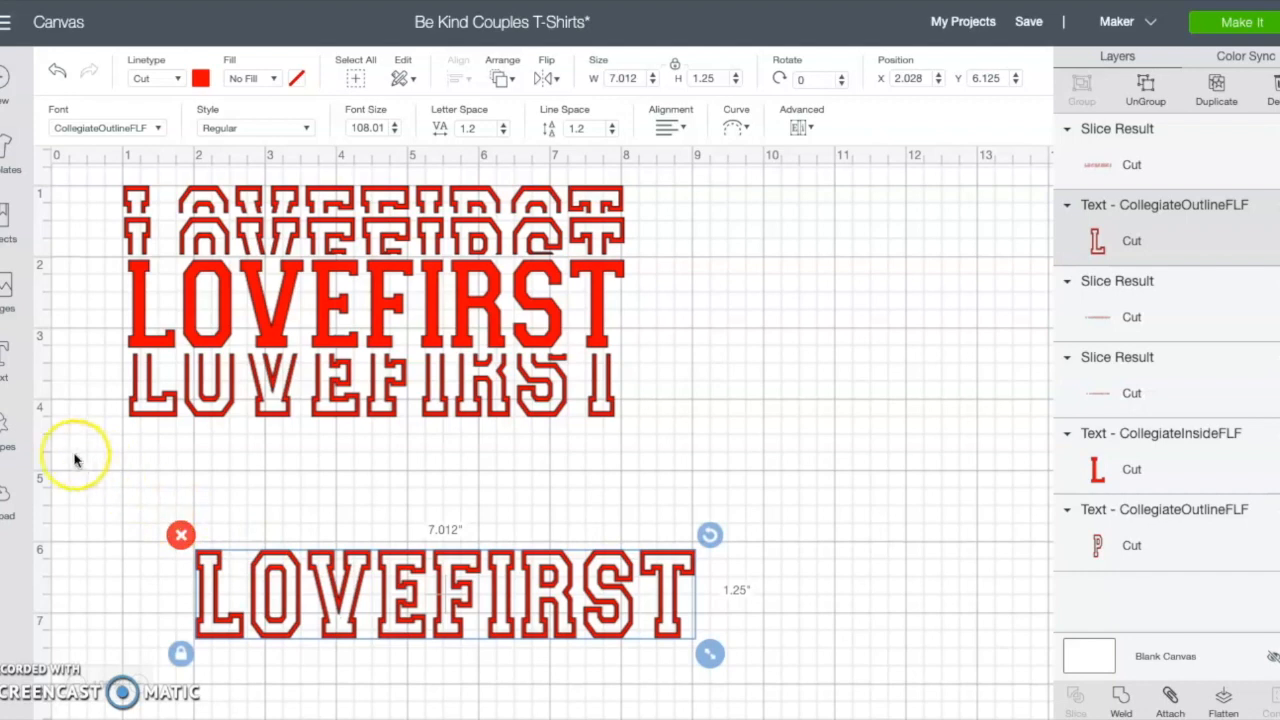
Step: Insert a square, reshape it into a rectangle about 7.3 x 1.4 in, and place it over the top of the spare outline LOVEFIRST
click(10, 428)
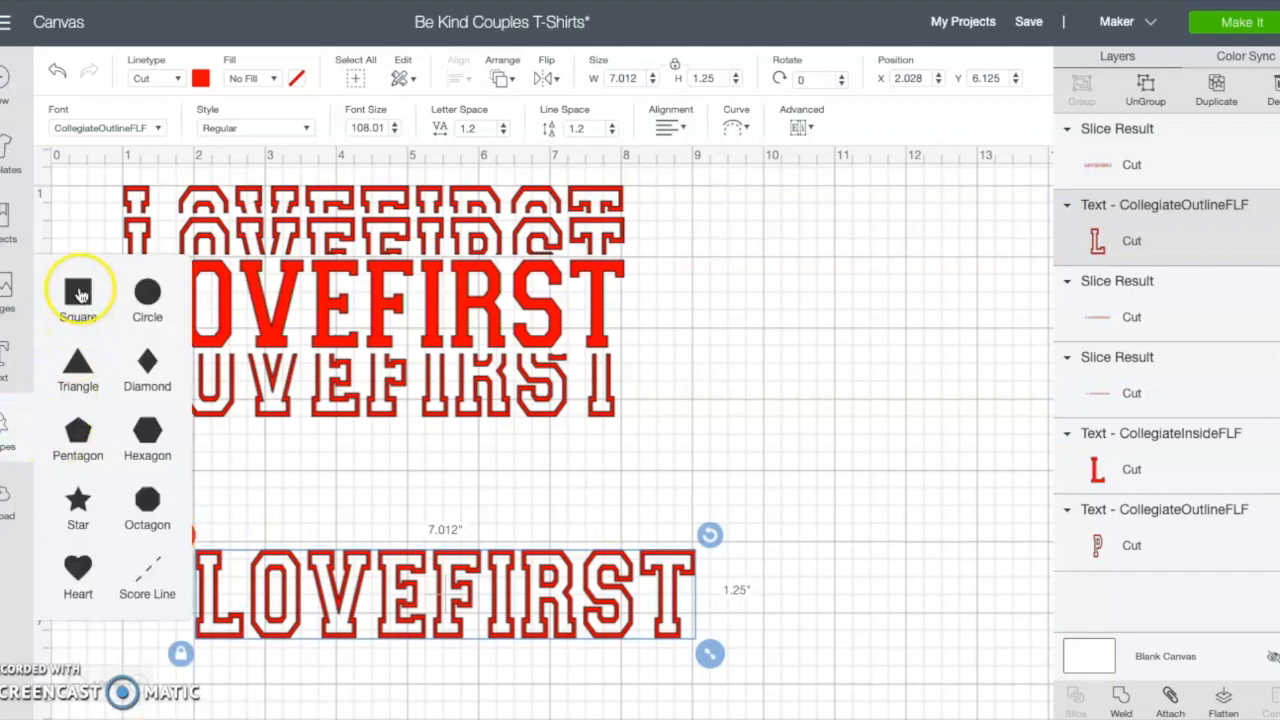
click(80, 293)
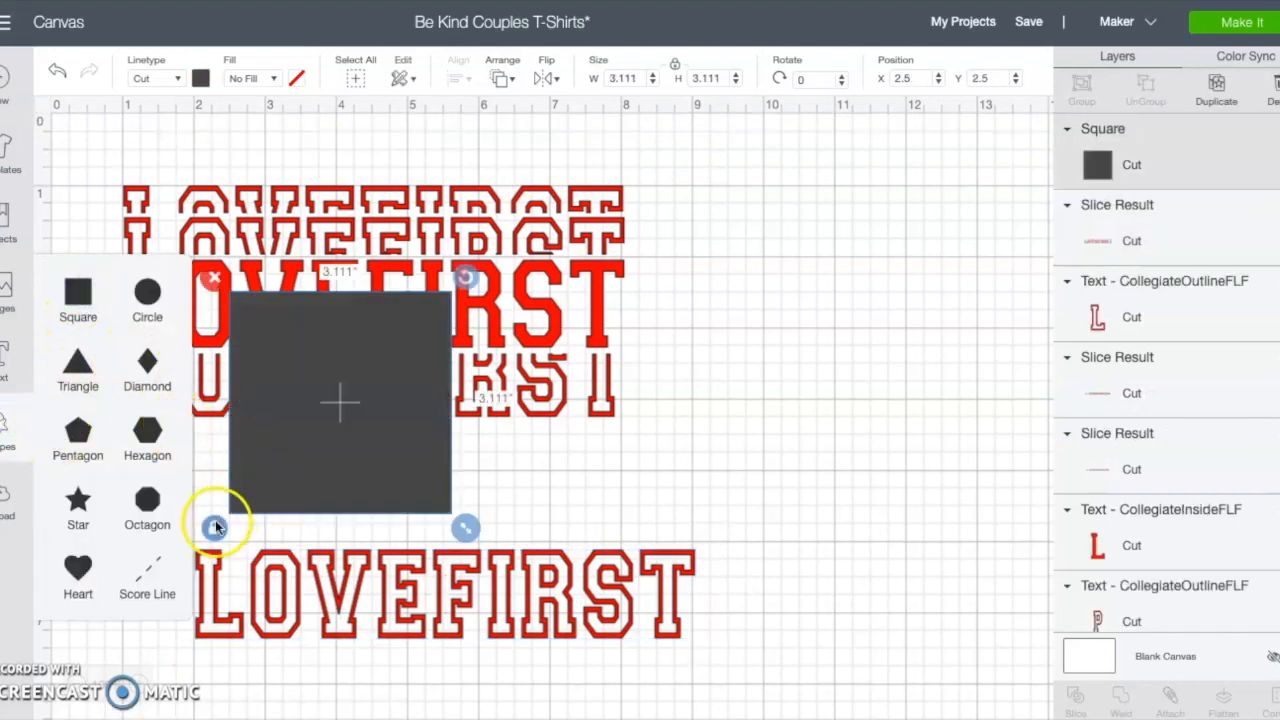
drag(465, 528, 765, 404)
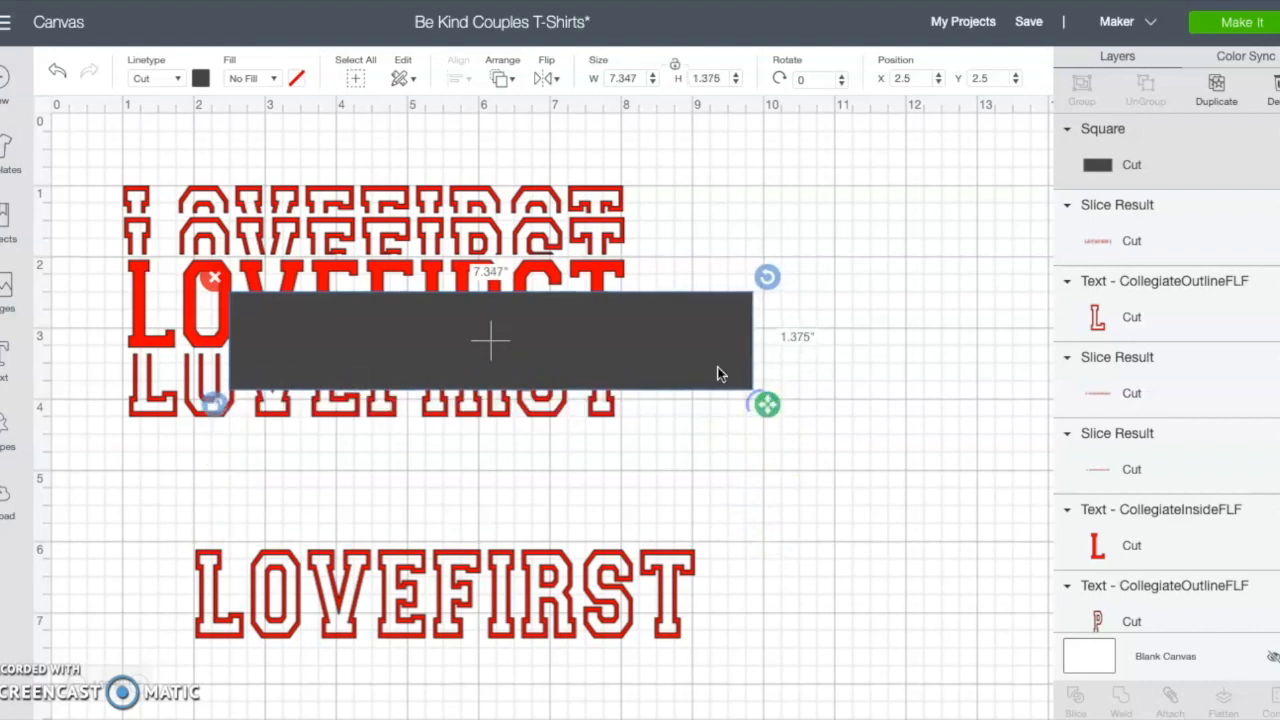
drag(706, 354, 655, 567)
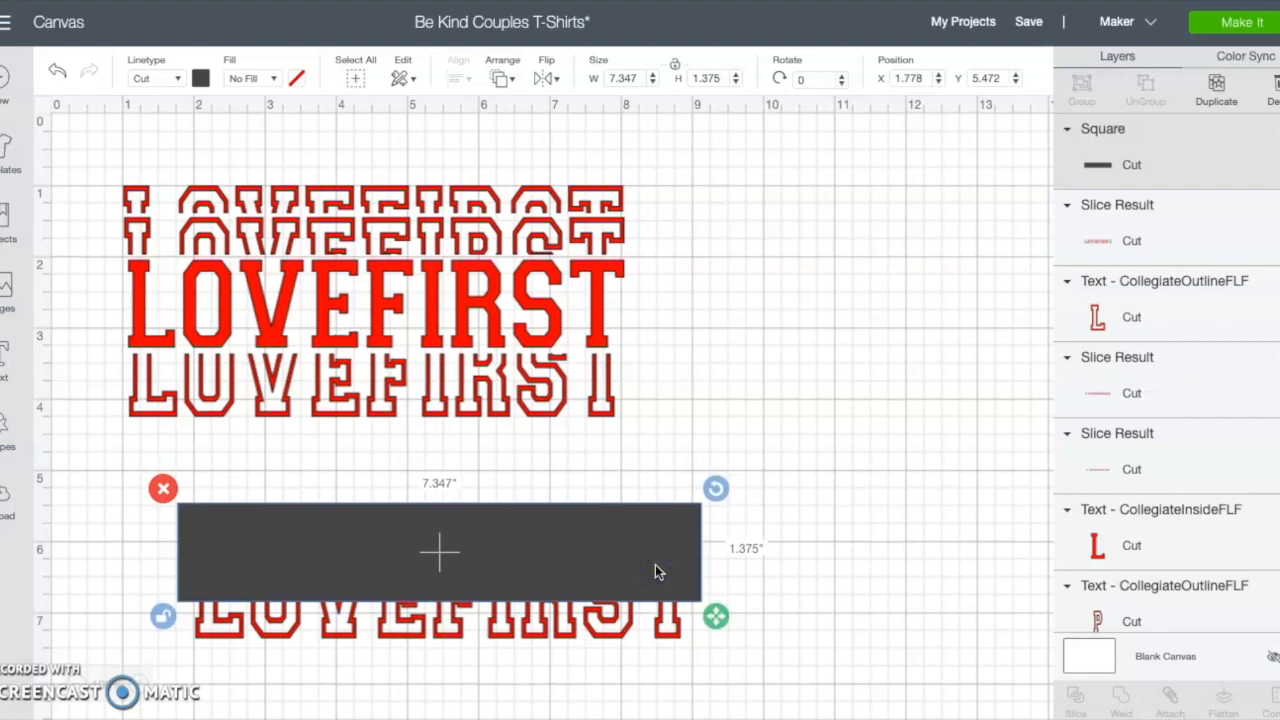
Step: Select the rectangle with the spare outline LOVEFIRST and slice them
click(253, 489)
drag(182, 477, 671, 703)
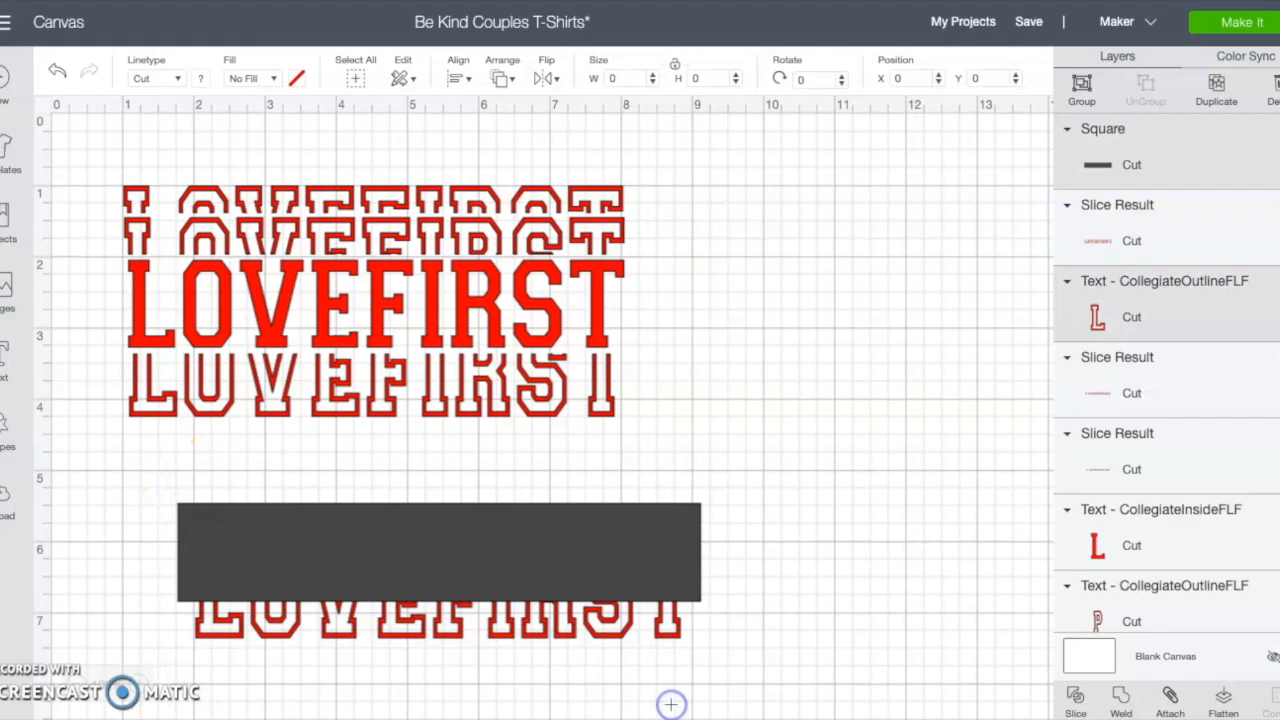
click(1073, 703)
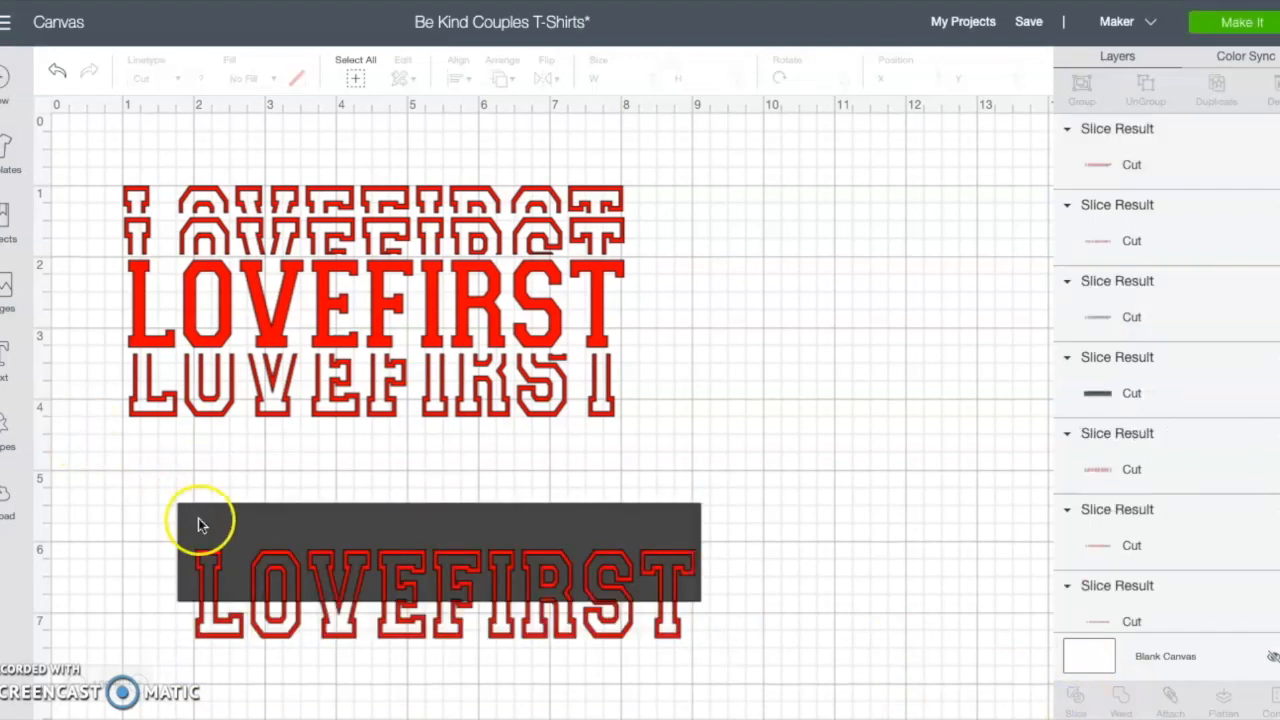
Step: Delete the rectangle and the upper sliced pieces, keeping only the bottom half of the spare LOVEFIRST
click(200, 517)
click(163, 488)
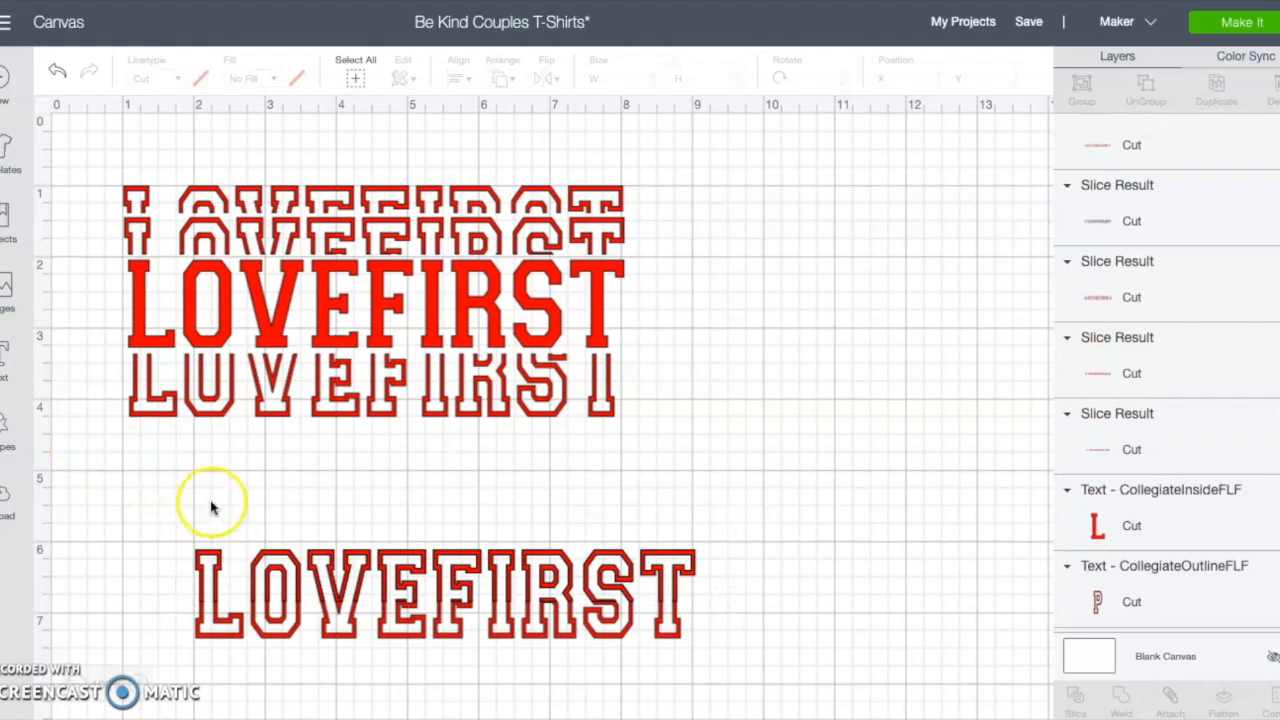
click(219, 560)
click(174, 493)
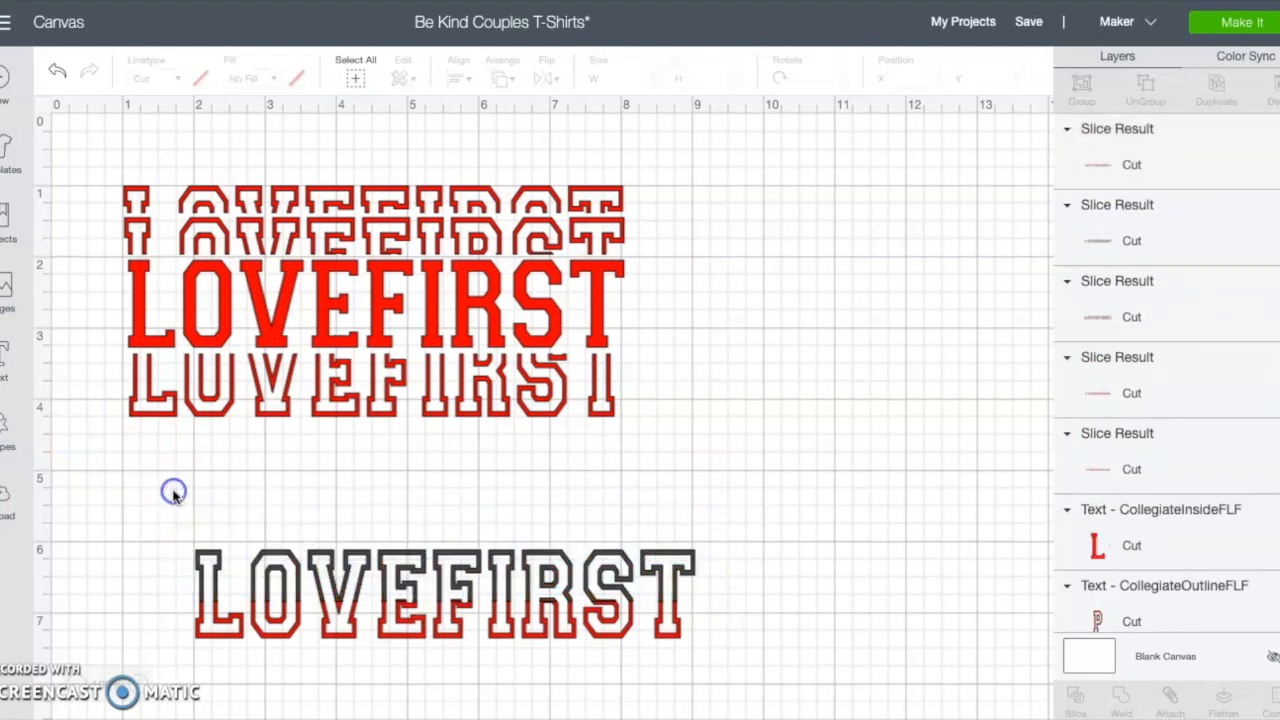
click(210, 592)
click(177, 503)
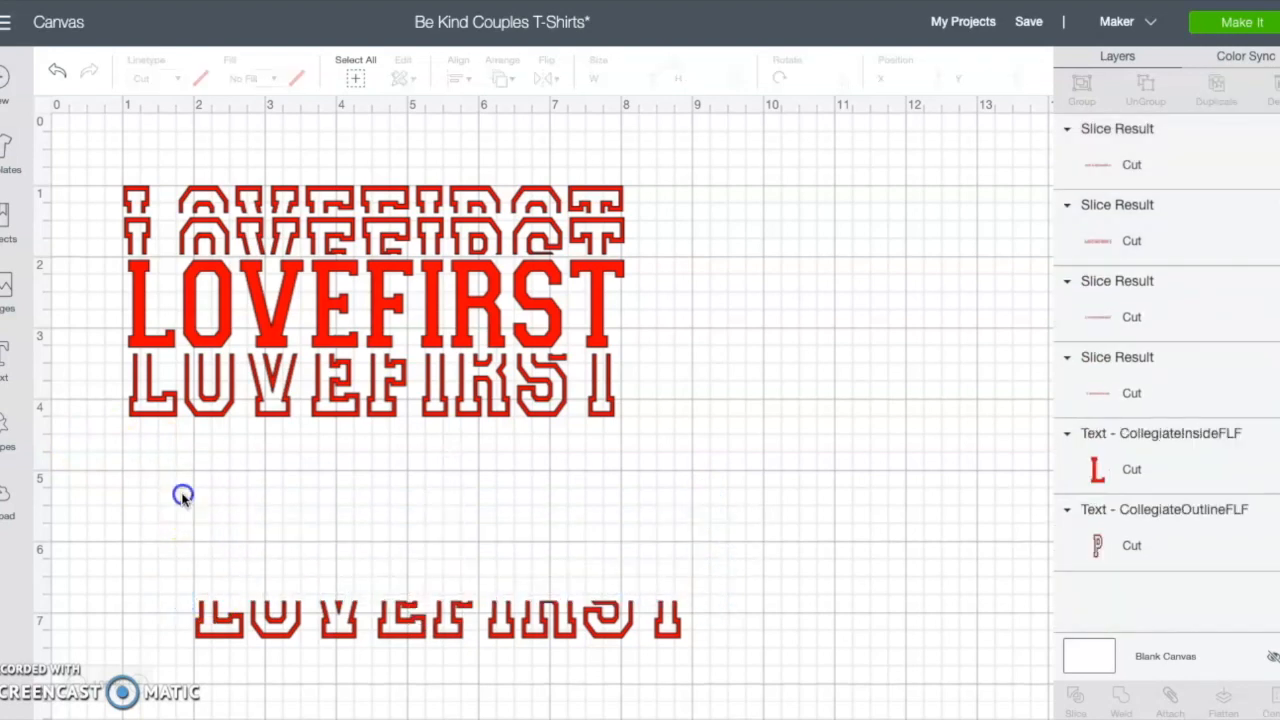
Step: Rearrange the stacked pieces, nudging the top sliced half and the third row down and setting the newest bottom half below
drag(382, 612, 313, 441)
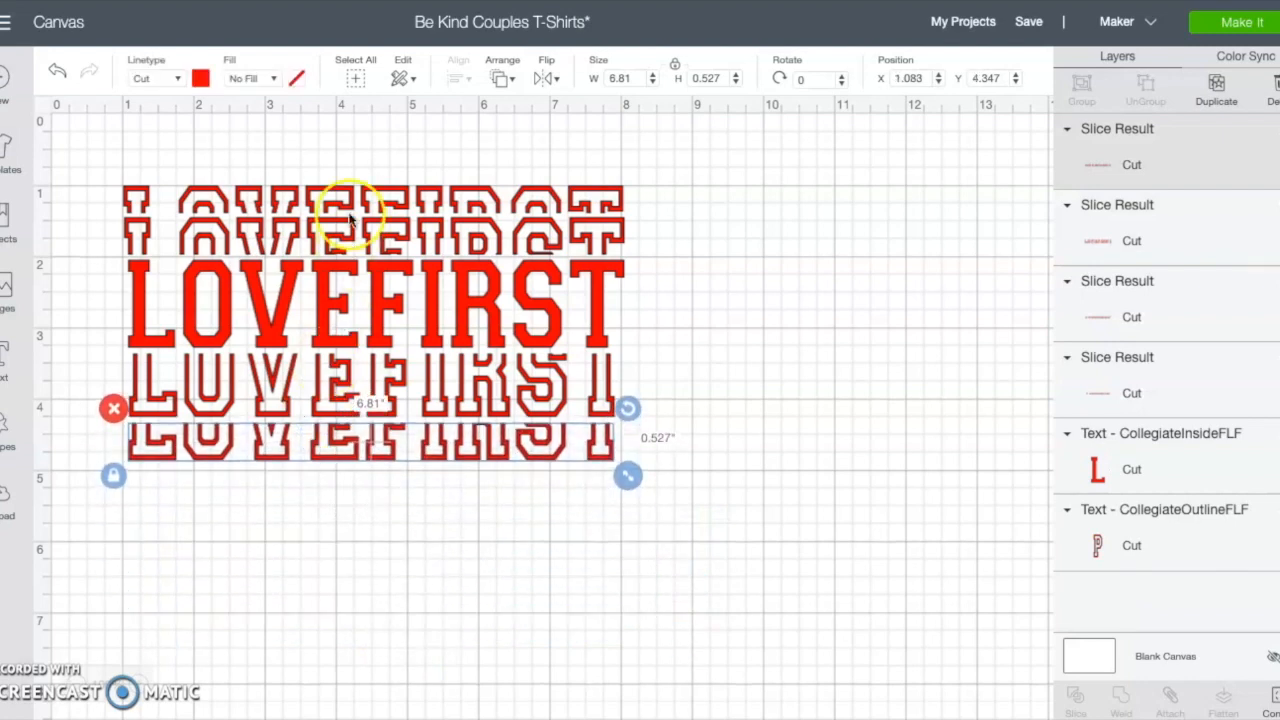
drag(312, 188, 310, 227)
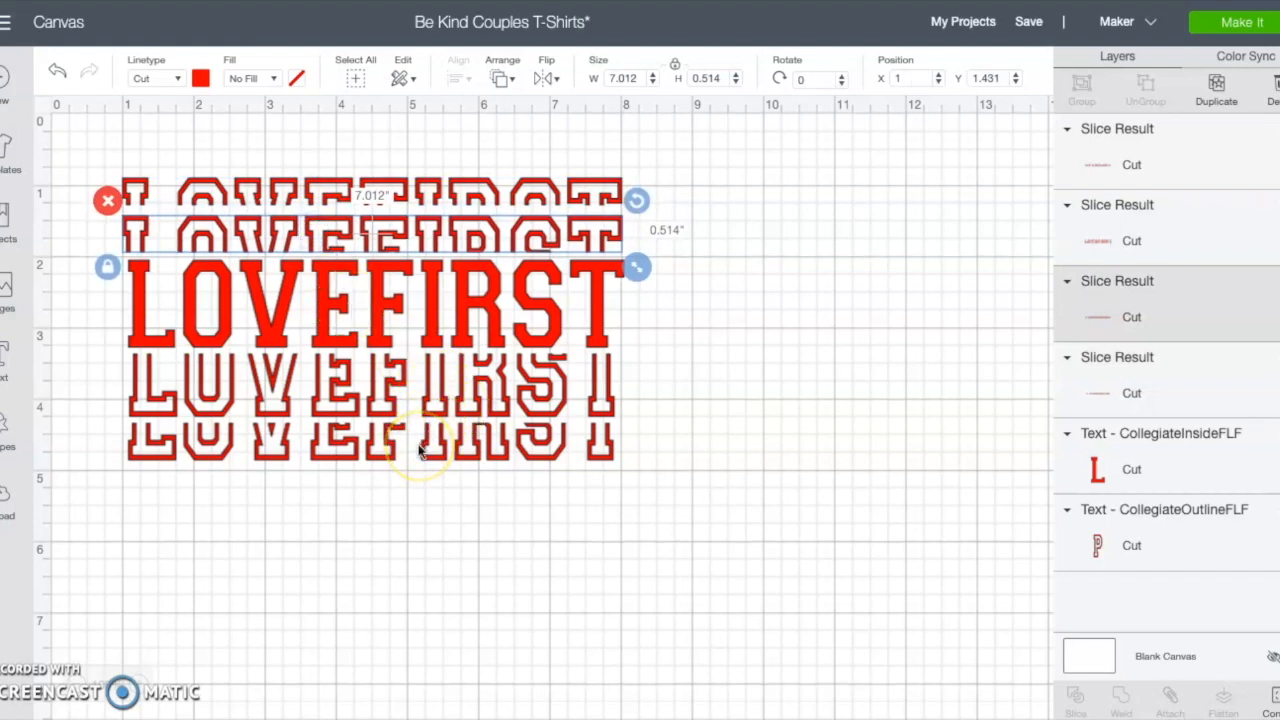
drag(390, 447, 397, 584)
drag(383, 400, 381, 448)
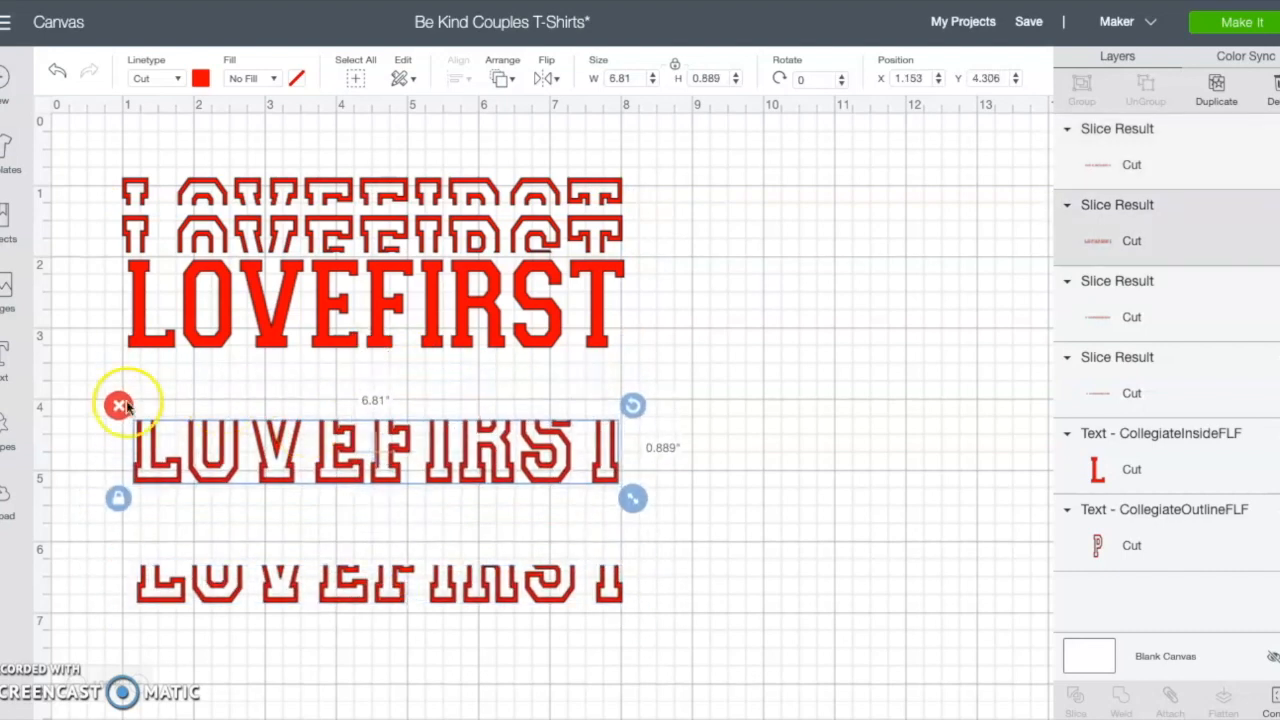
Step: Insert a square and reshape it into a rectangle about 7.0 x 1.1 in over the upper part of the third row
click(8, 422)
click(78, 292)
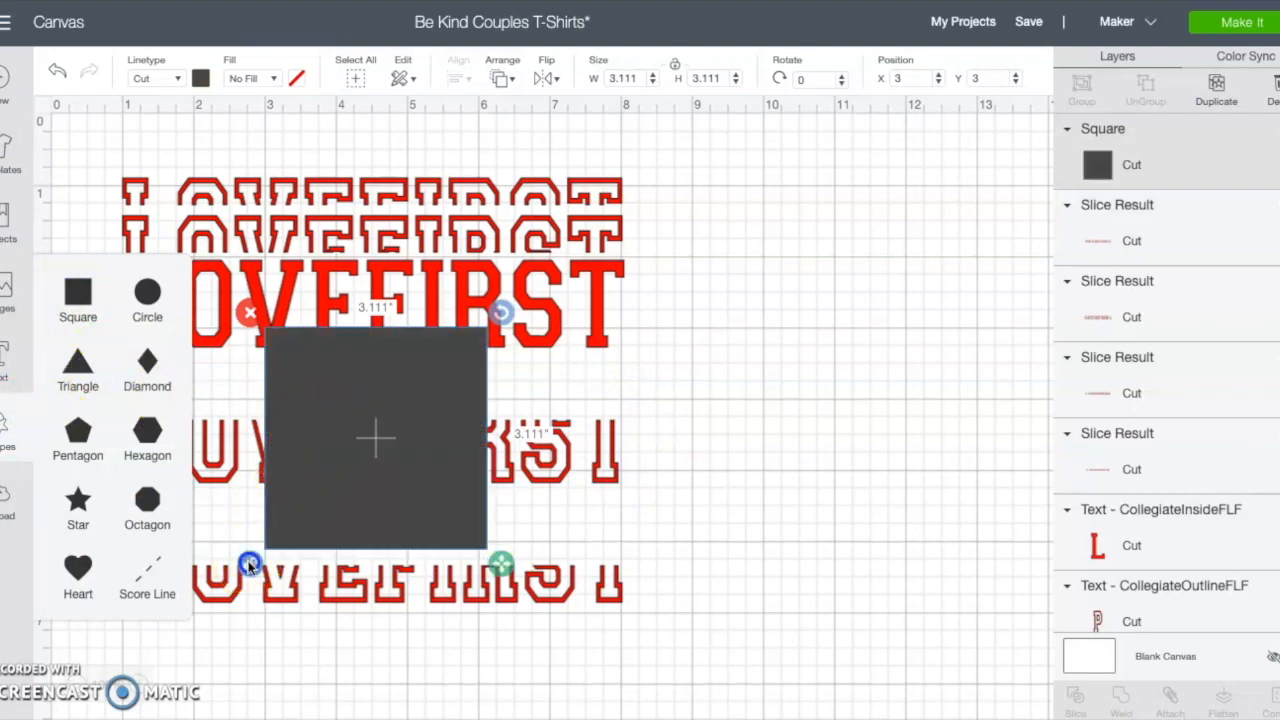
drag(500, 563, 632, 558)
drag(443, 457, 309, 457)
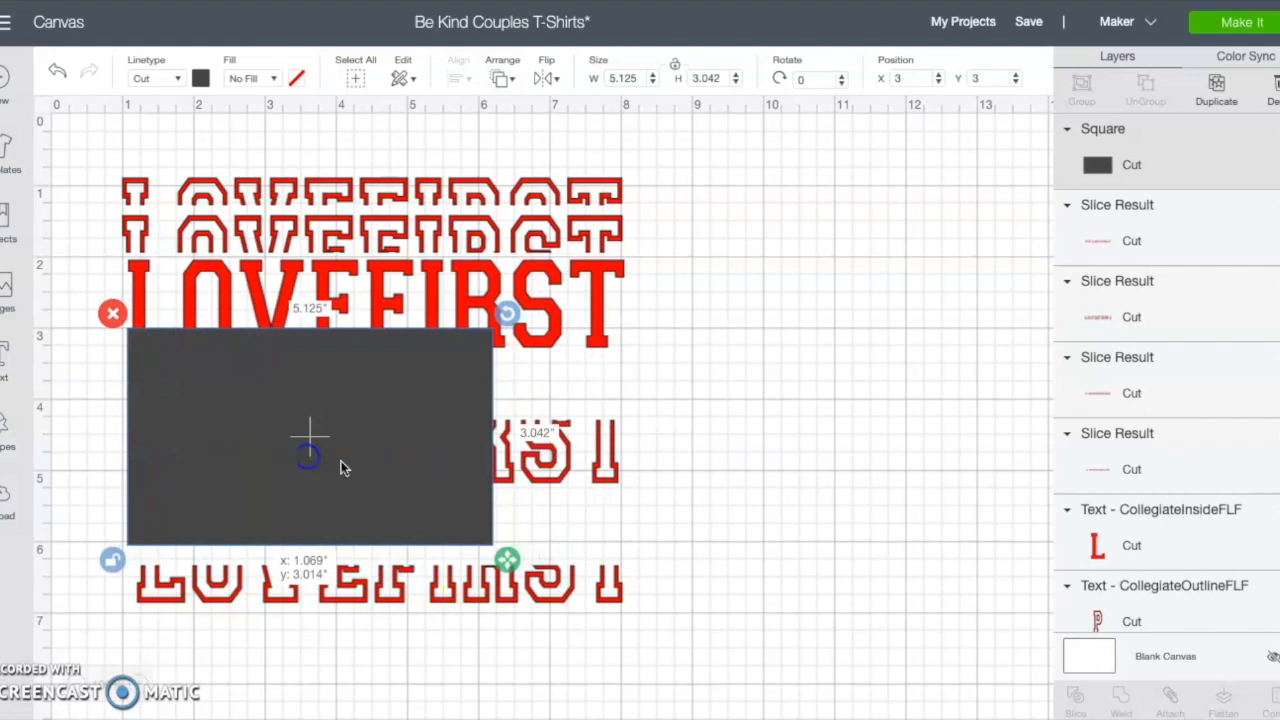
drag(510, 566, 637, 456)
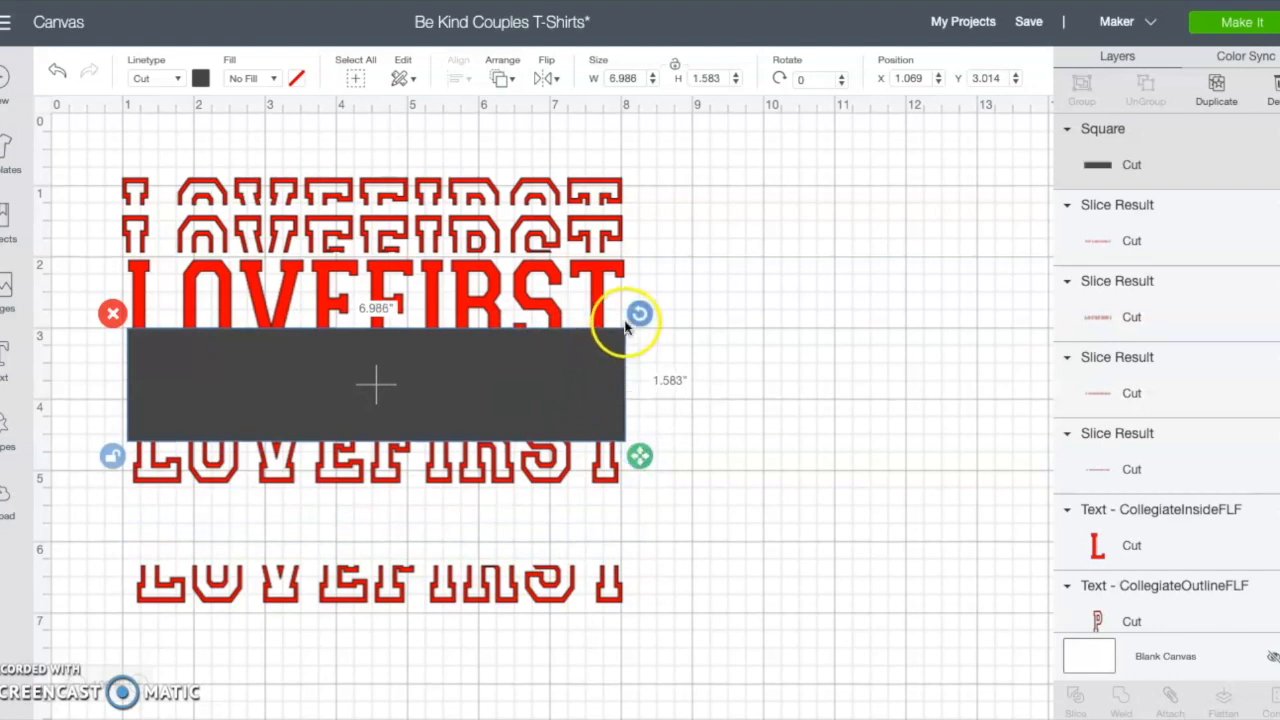
drag(551, 363, 554, 364)
drag(642, 456, 643, 423)
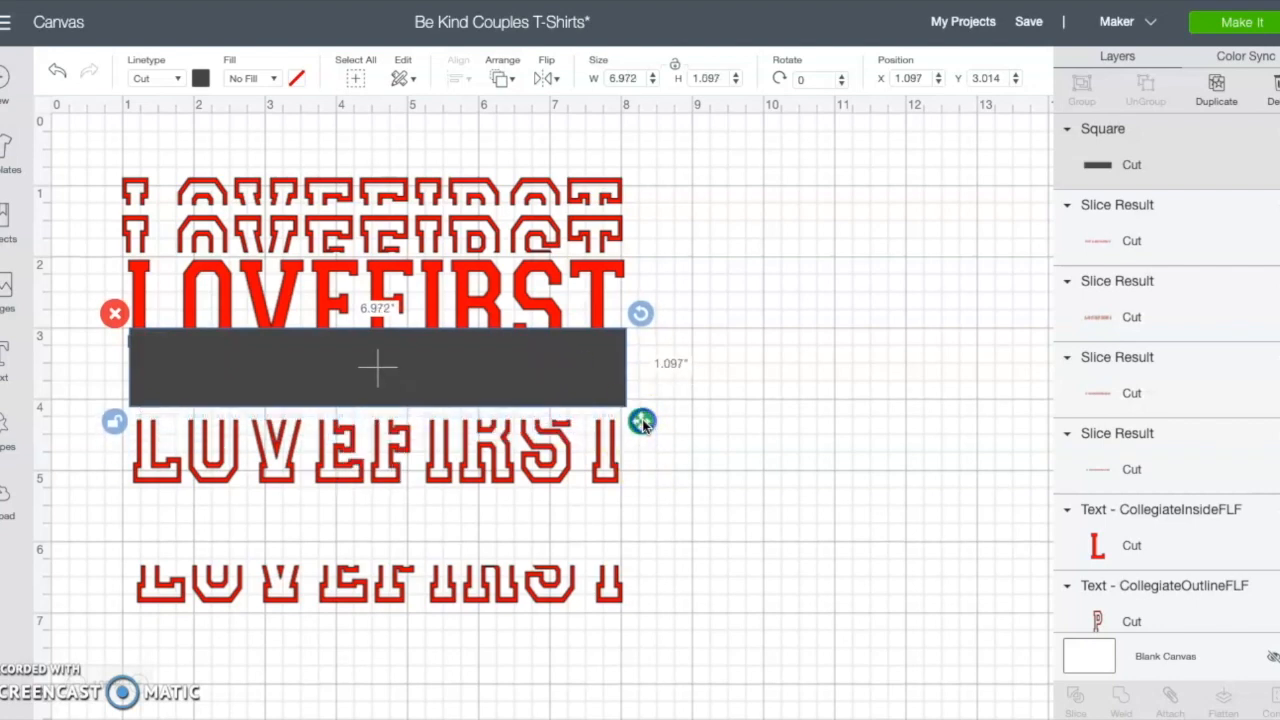
drag(603, 382, 605, 400)
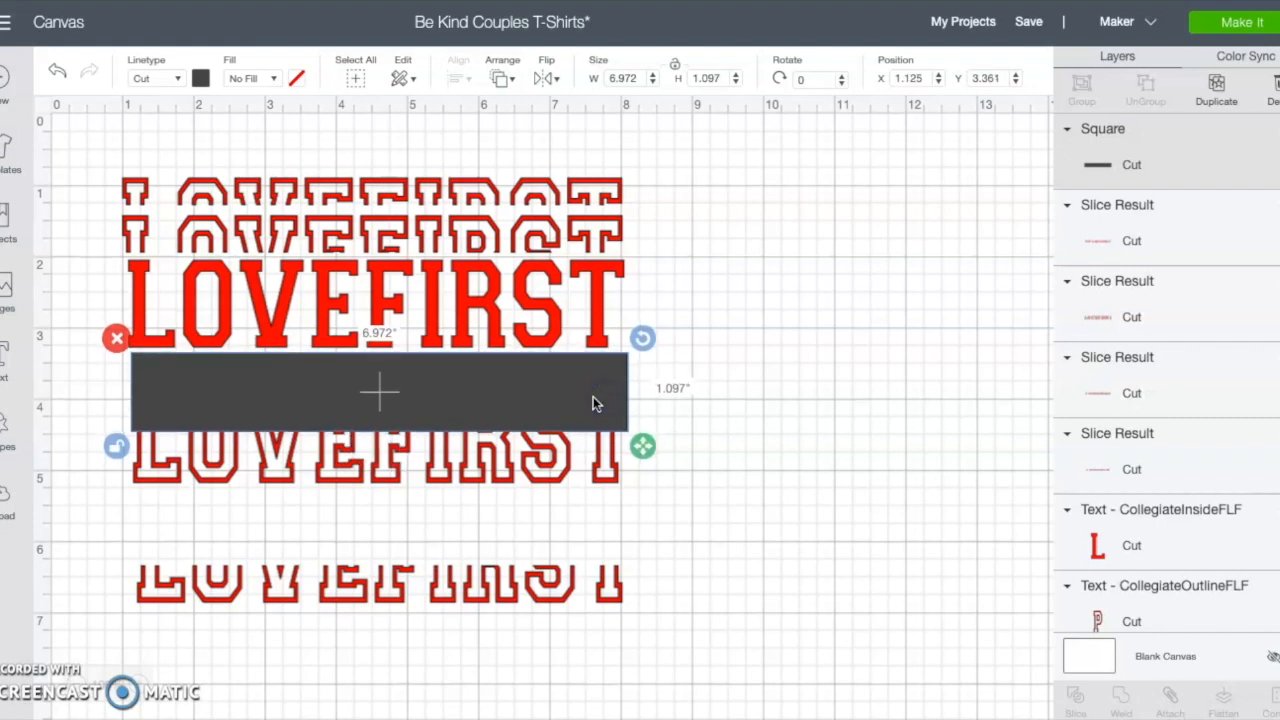
Step: Stretch the rectangle to about 7.0 x 1.8 in over the third LOVEFIRST row and slice them
click(417, 527)
drag(163, 440, 230, 475)
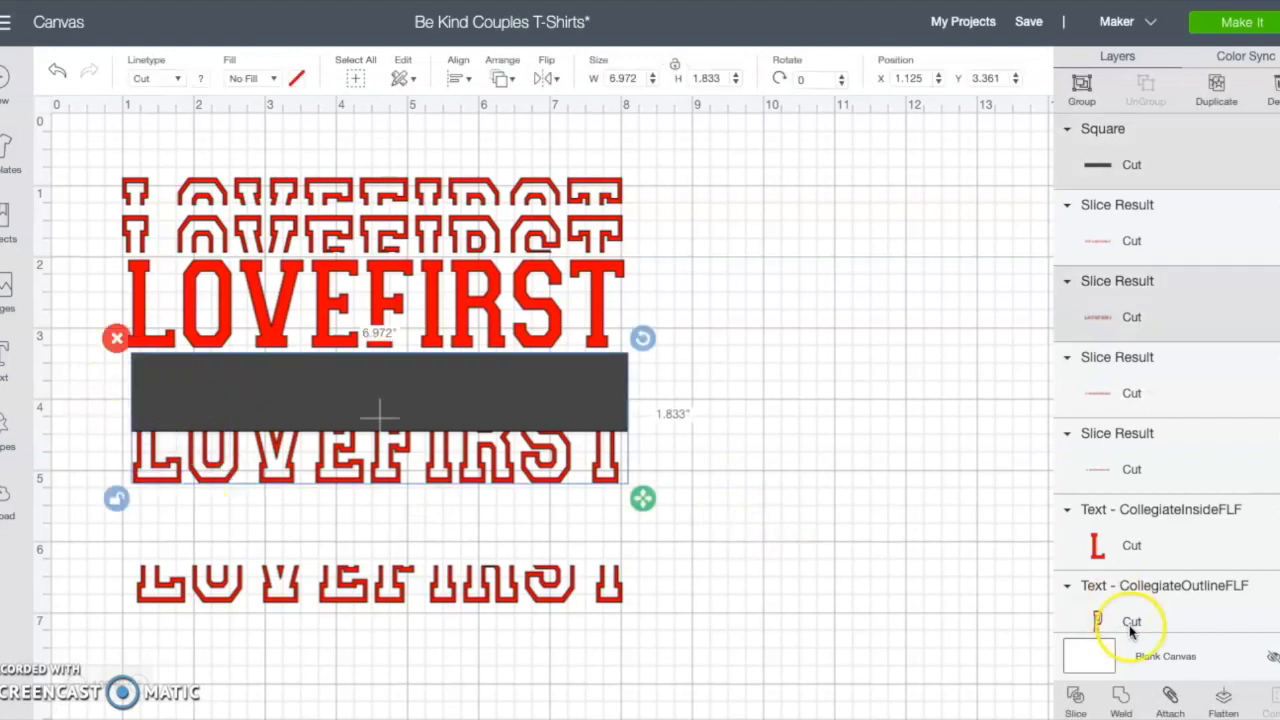
click(1077, 698)
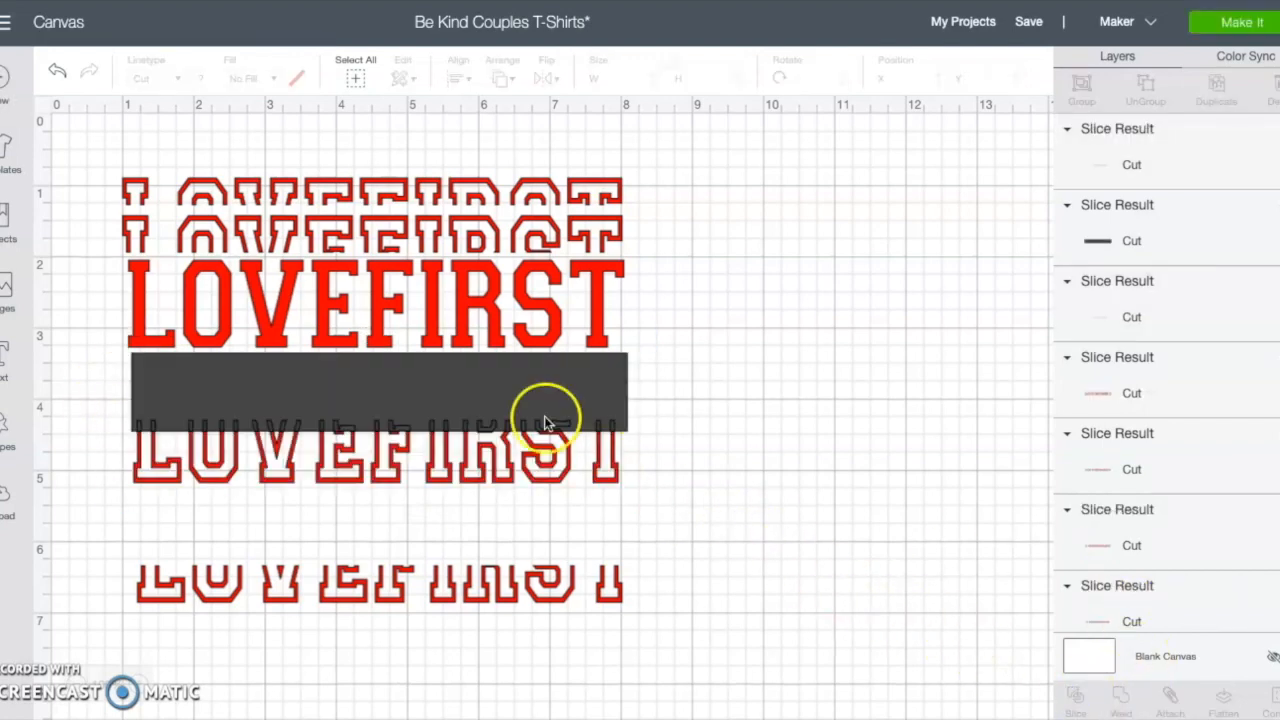
Step: Delete the rectangle and the sliced-off upper pieces of the third row
drag(530, 395, 757, 409)
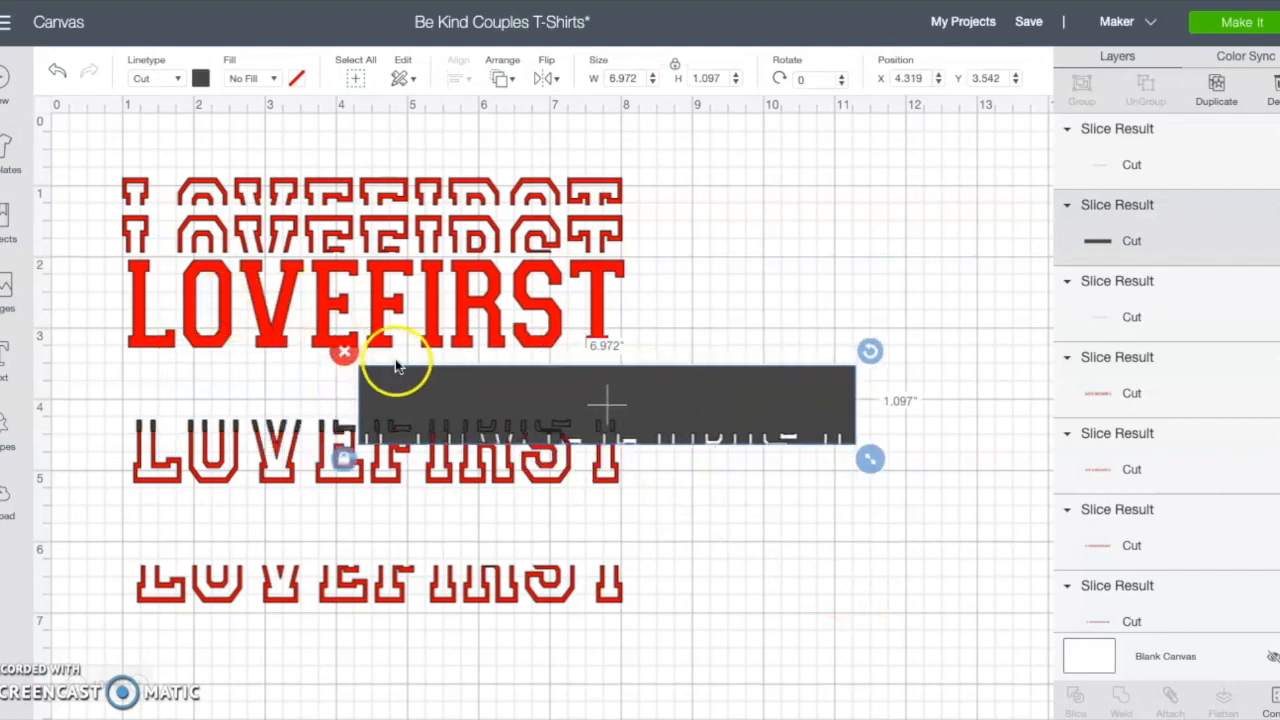
drag(645, 408, 765, 390)
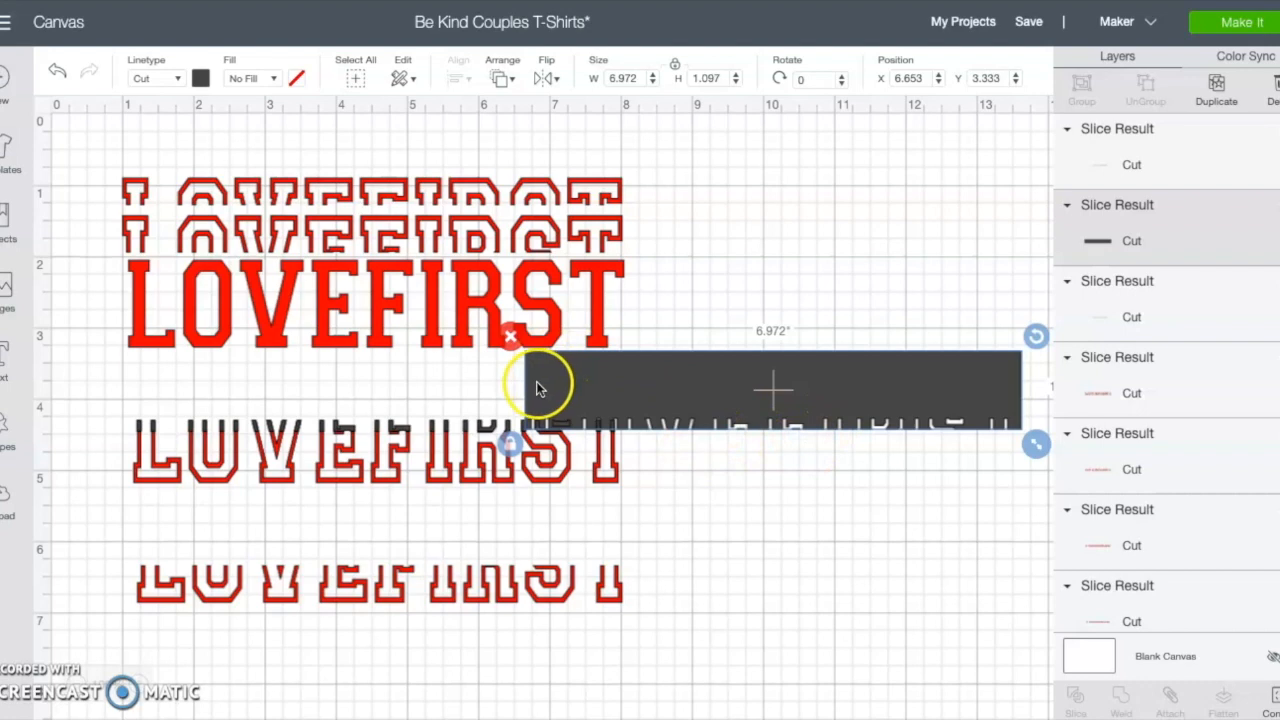
click(510, 336)
drag(446, 429, 523, 389)
click(196, 368)
drag(240, 432, 410, 417)
click(265, 382)
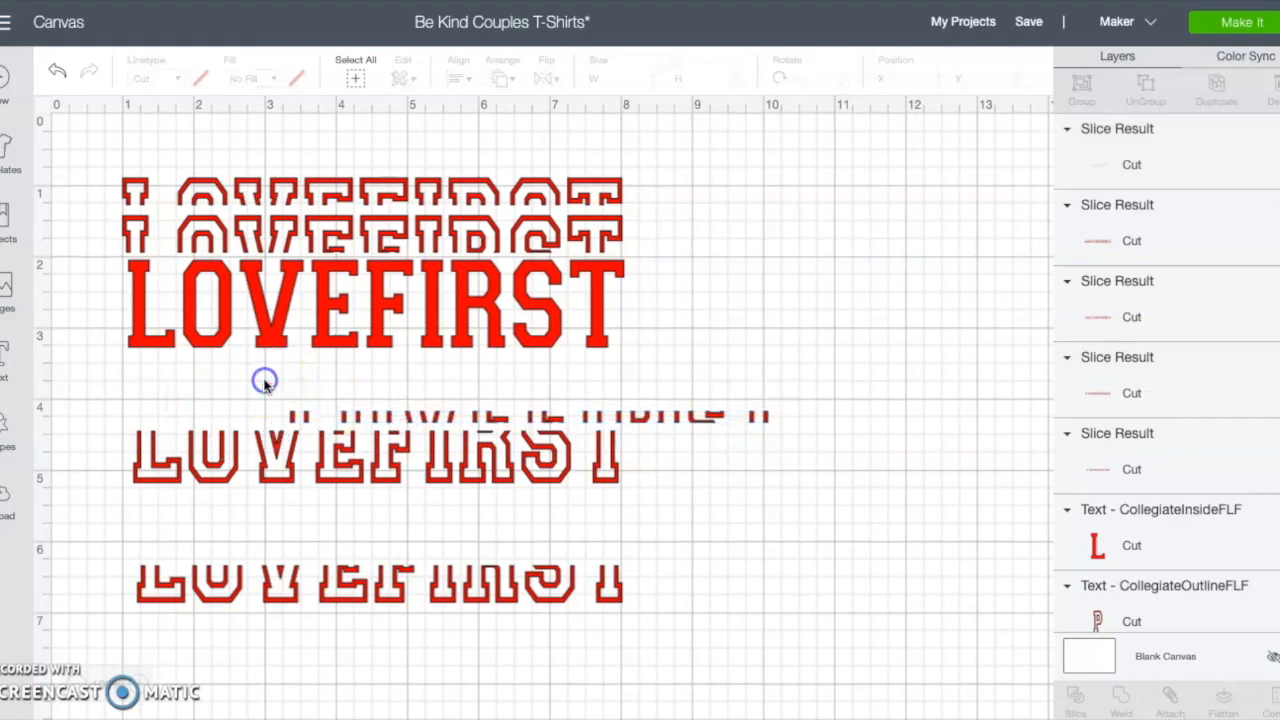
click(305, 418)
click(280, 399)
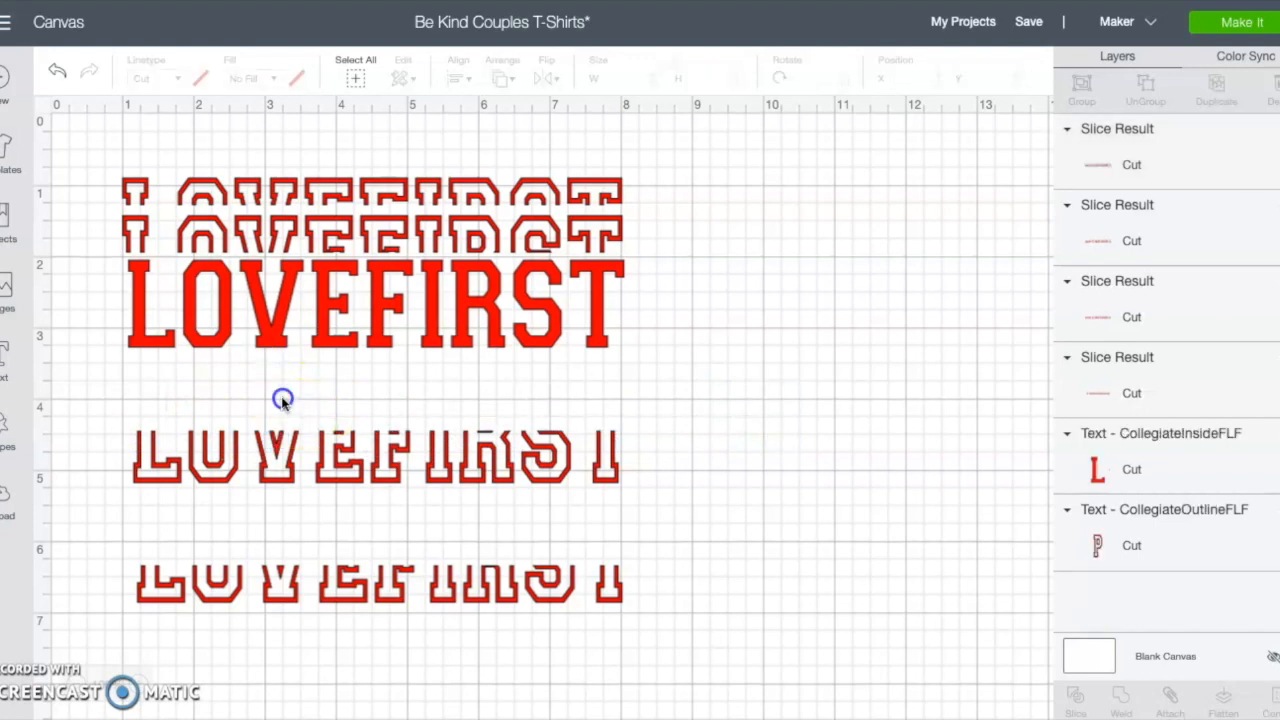
Step: Move the remaining third row and the bottom half up tightly beneath the solid LOVEFIRST
drag(300, 472, 291, 392)
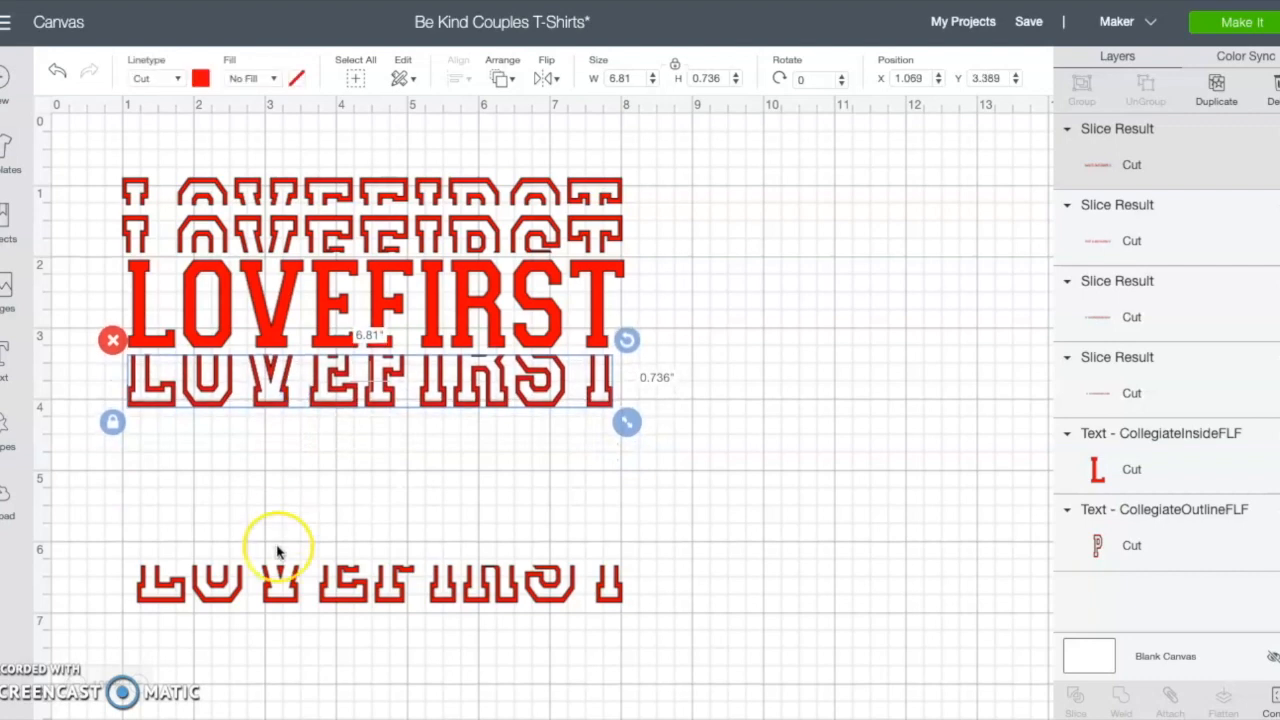
drag(276, 590, 263, 434)
click(366, 550)
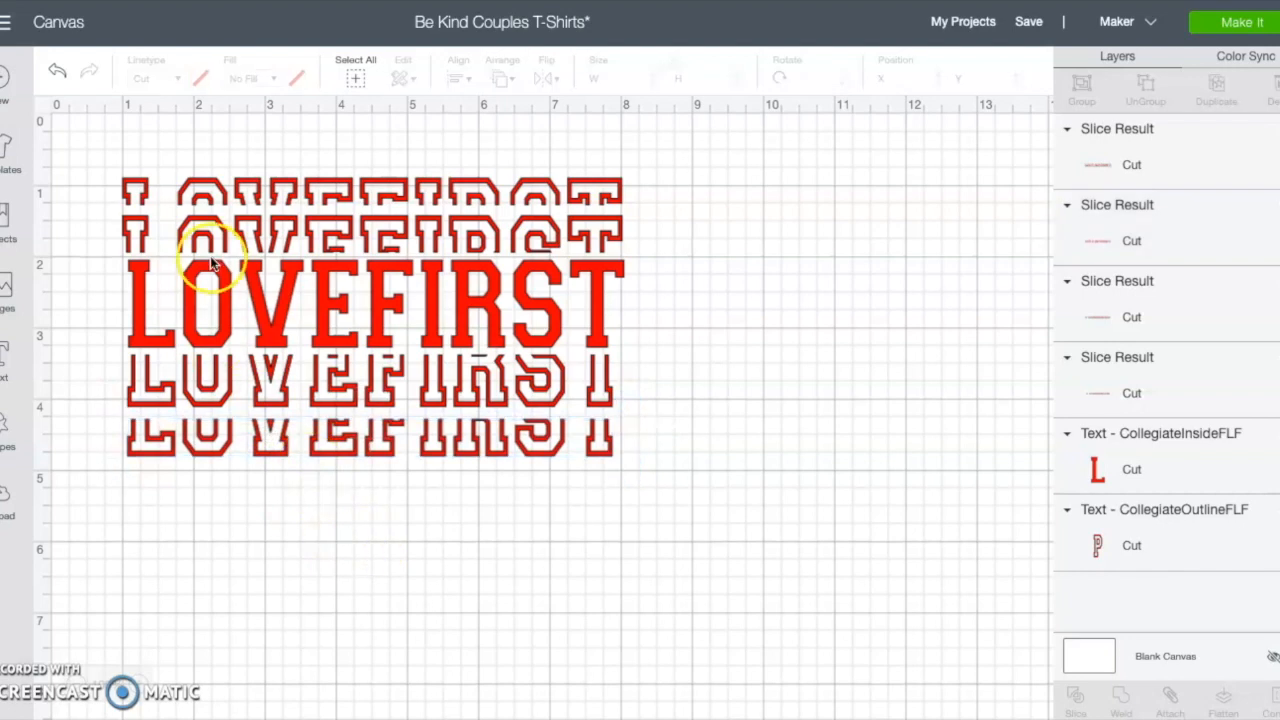
Step: Select all the stacked LOVEFIRST pieces, group and attach them, then weld them into one shape
drag(97, 155, 665, 510)
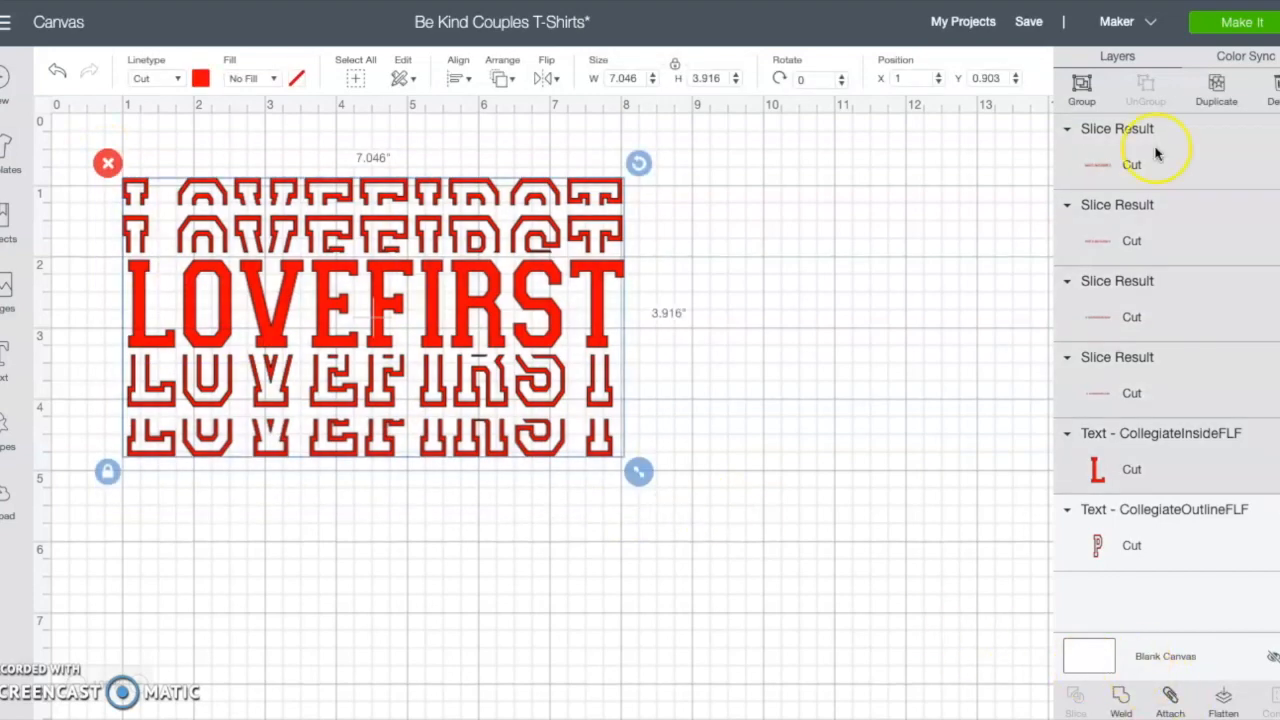
click(1082, 85)
drag(357, 390, 450, 398)
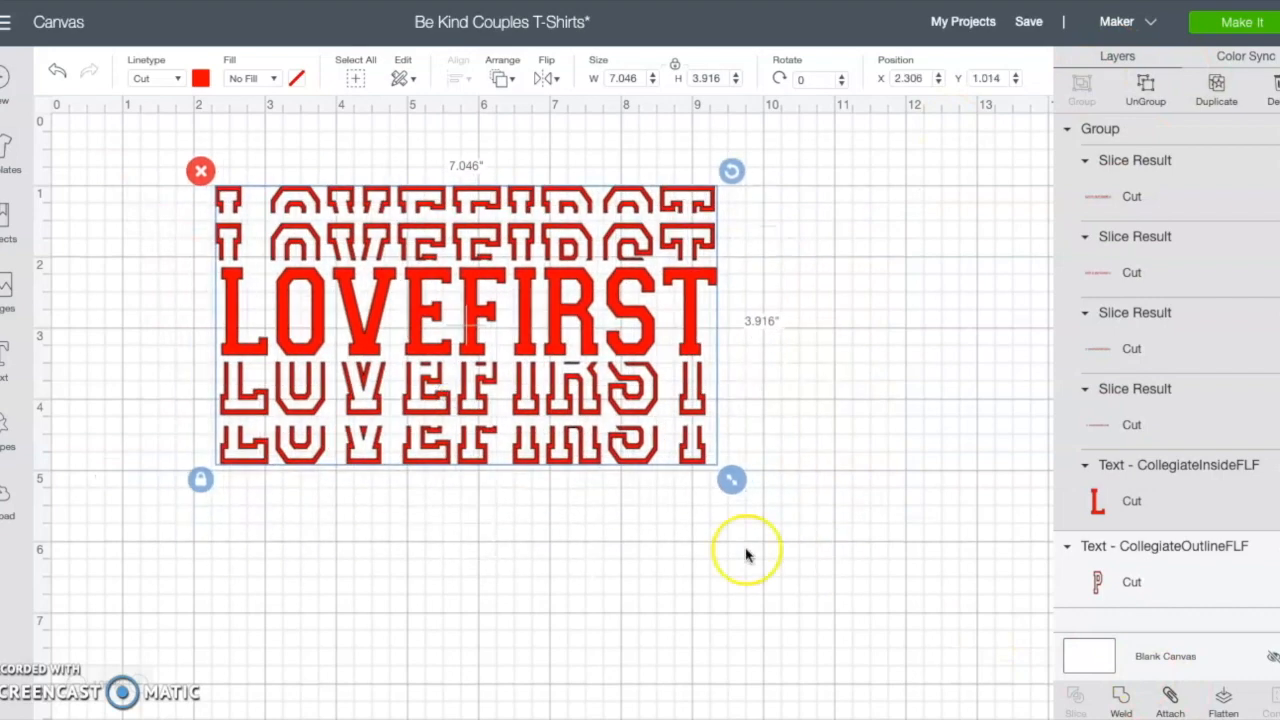
click(1171, 703)
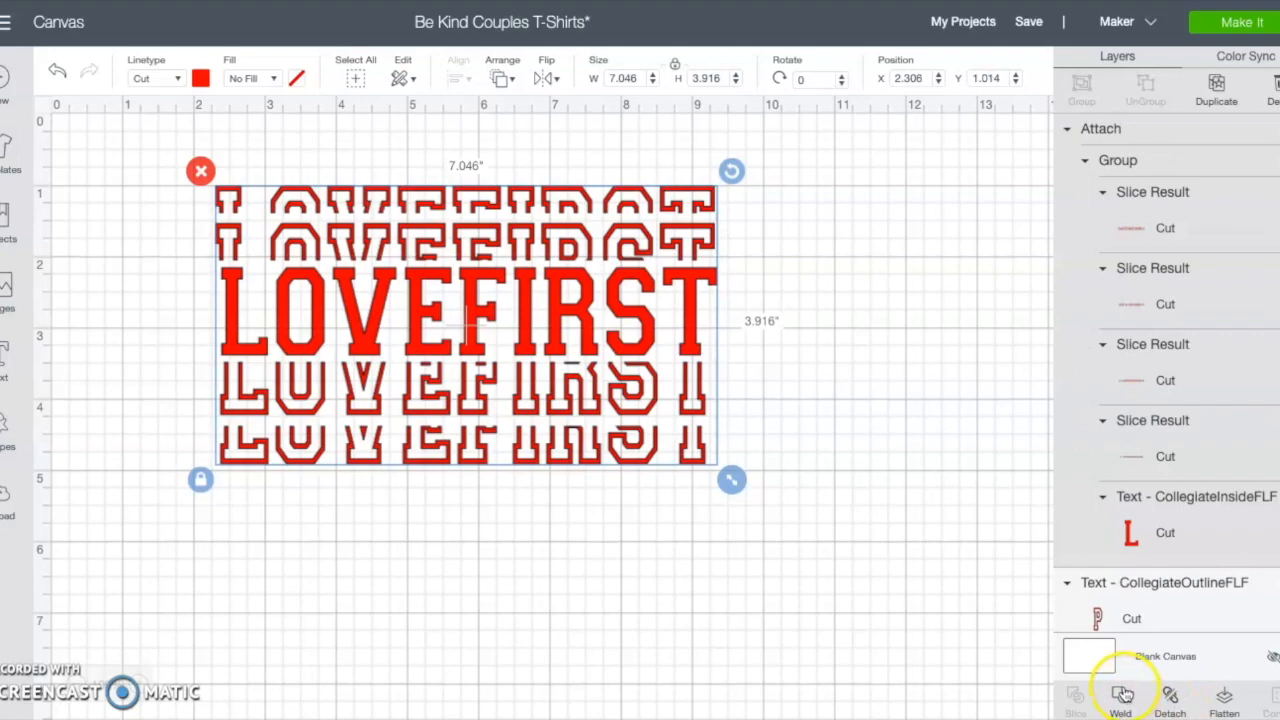
click(1122, 697)
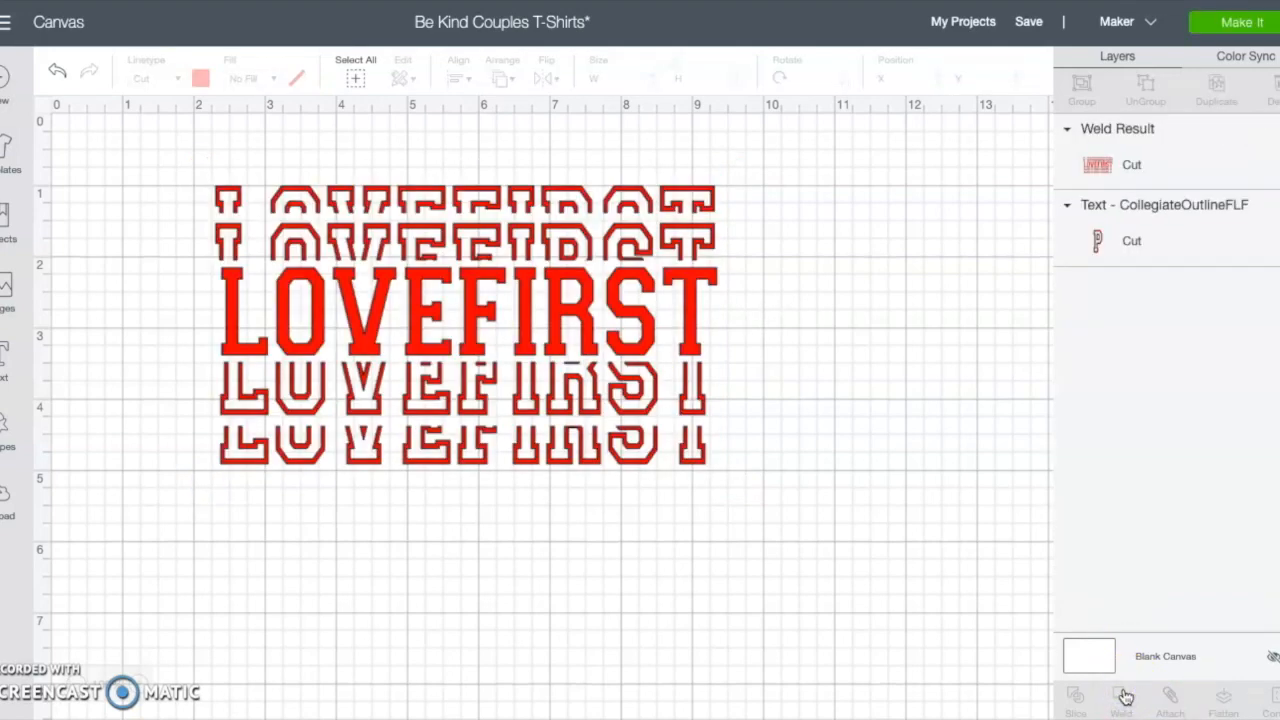
Step: Send the design to Make It and move the PROCRASCREATIONDIY text lower on the 12" x 12" mat
drag(584, 343, 575, 428)
click(1252, 24)
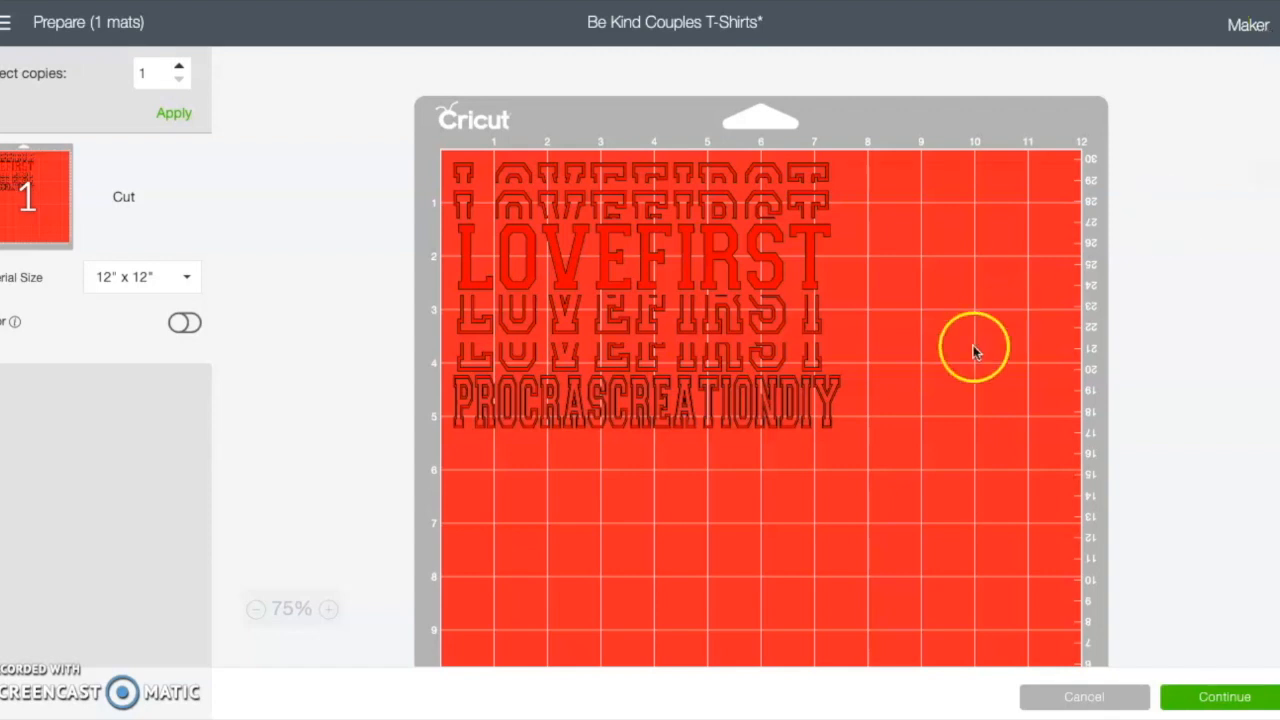
drag(680, 400, 660, 597)
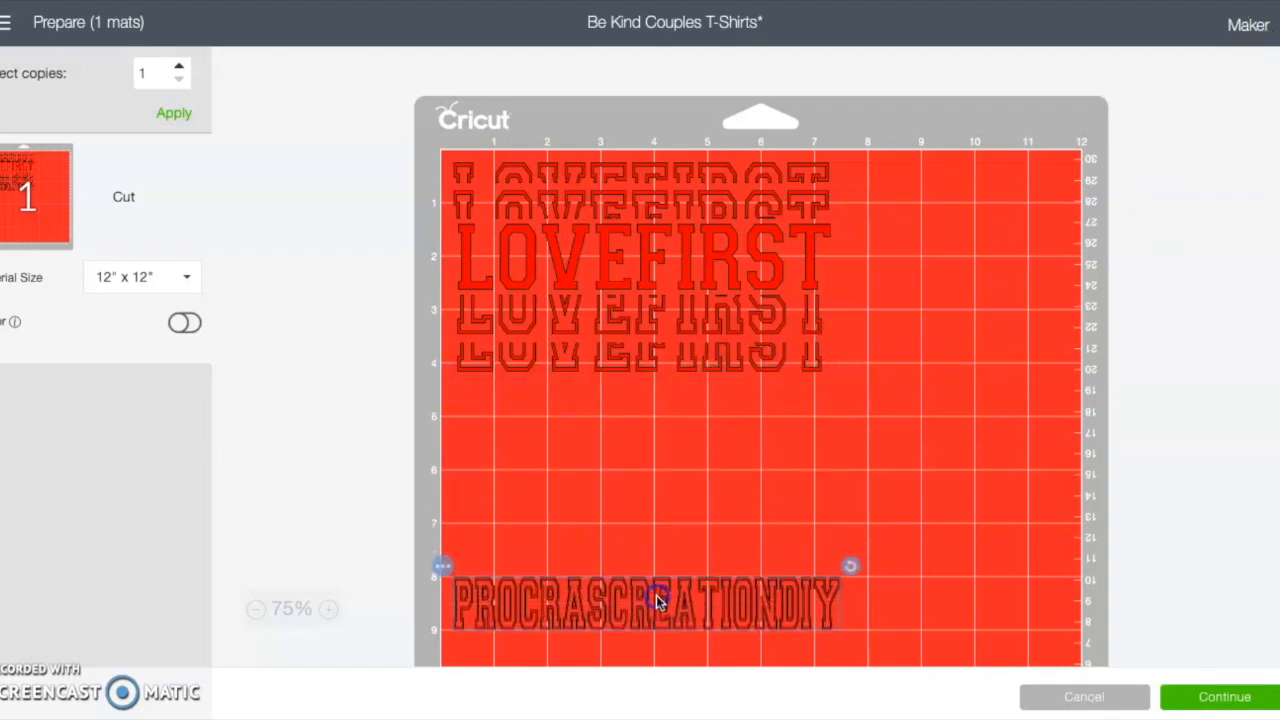
Step: Turn on Mirror for the mat and continue to the cutting stage
click(184, 323)
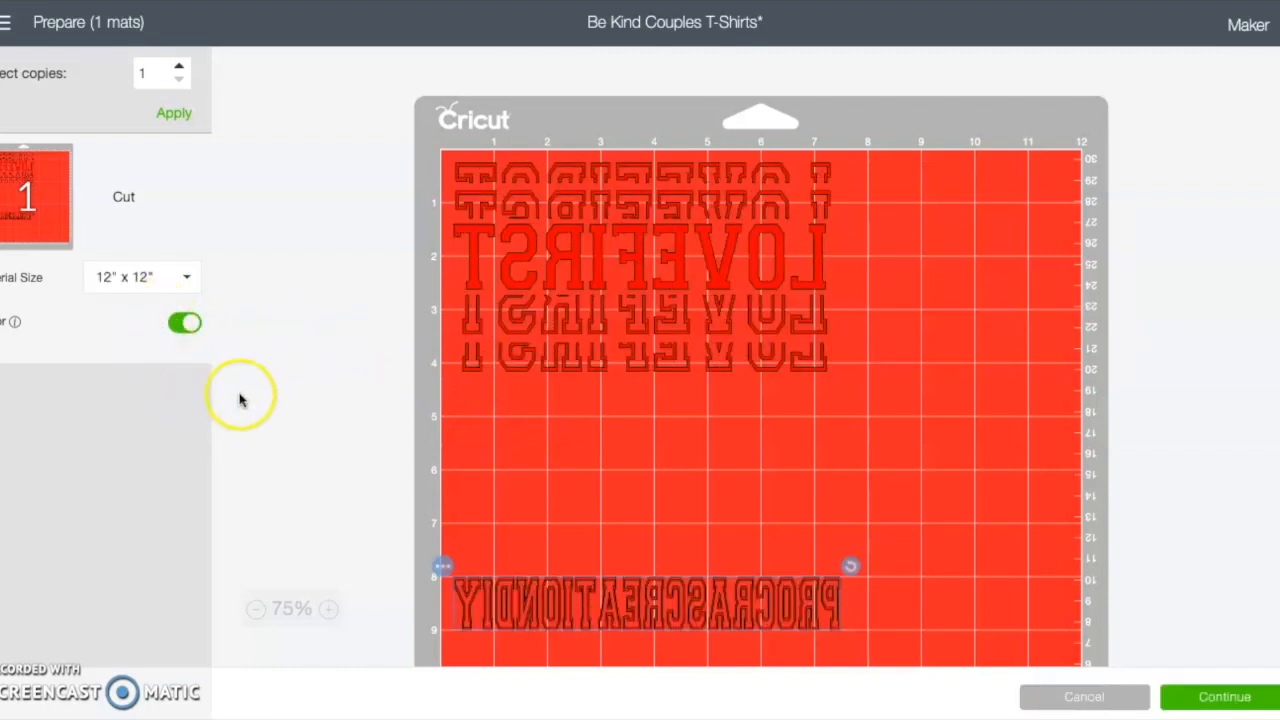
click(1244, 704)
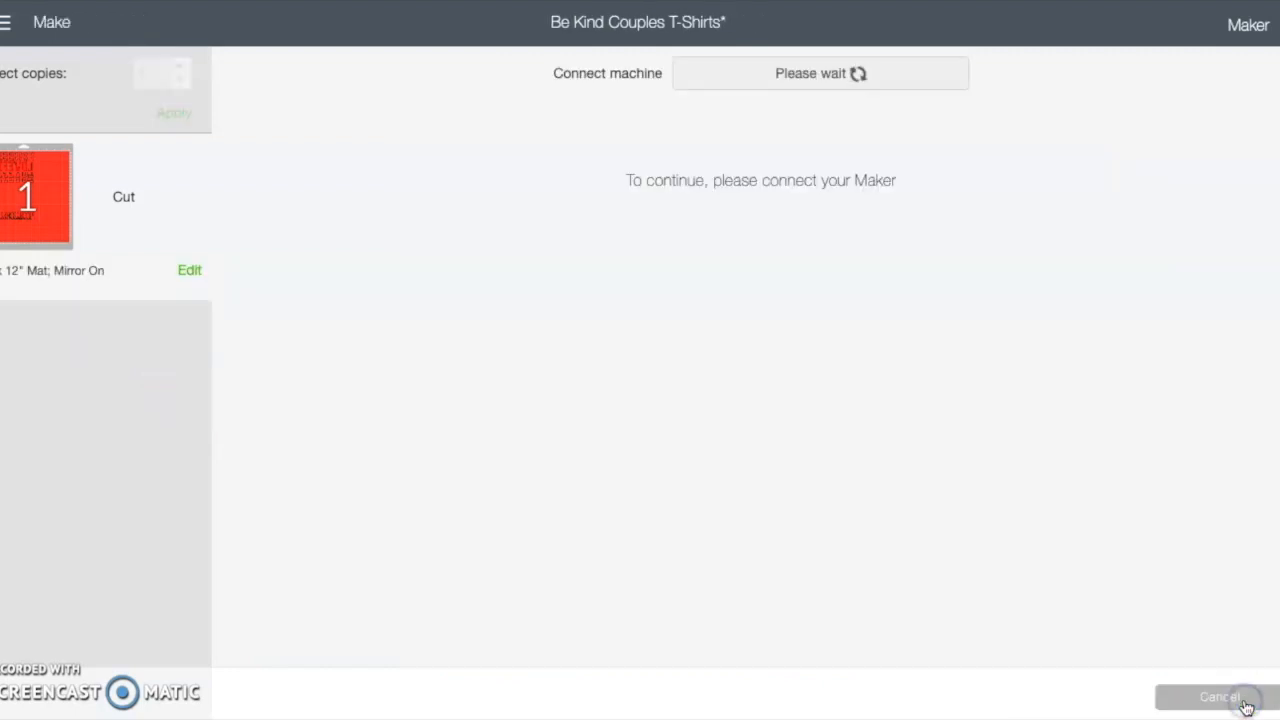